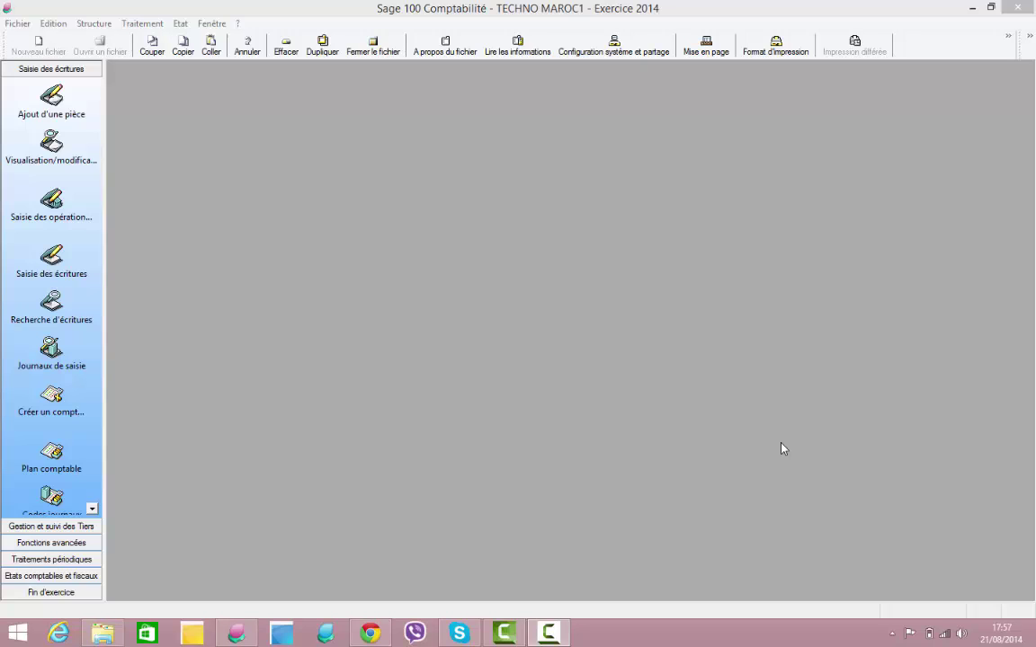
Step: Open the company's settings and, under Ajustement lettrage for clients, set the Ecart de règlement journal code to OD
left_click(22, 27)
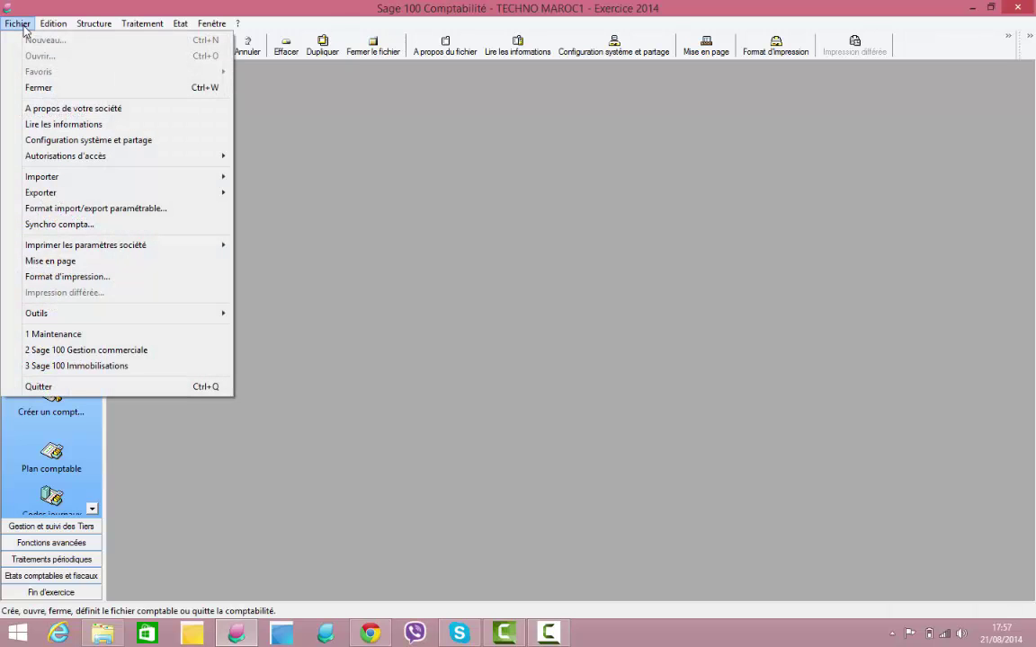
left_click(104, 109)
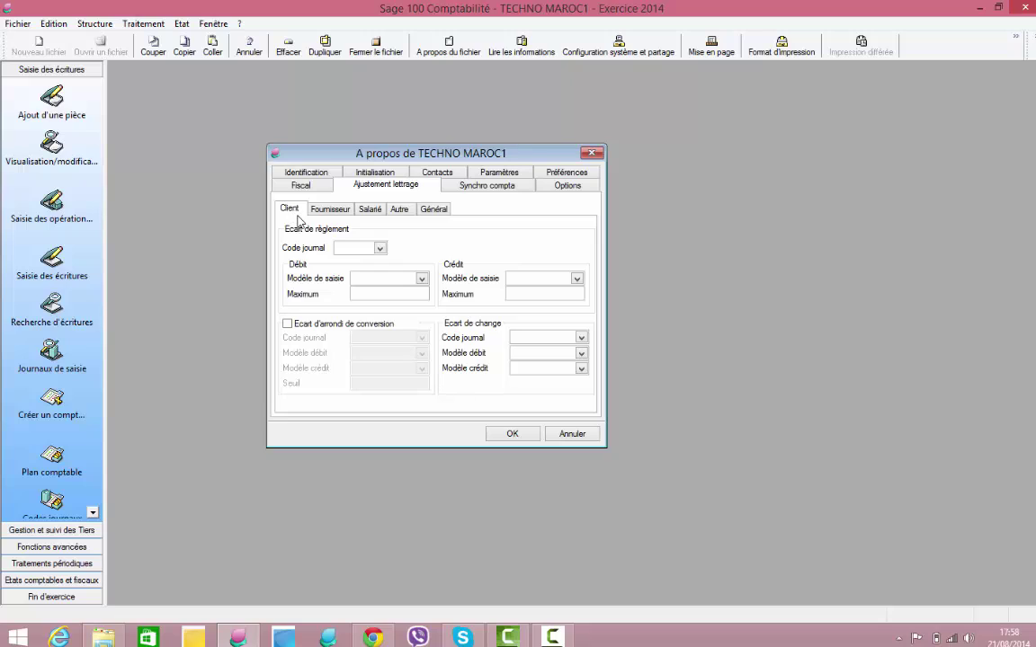
left_click(327, 214)
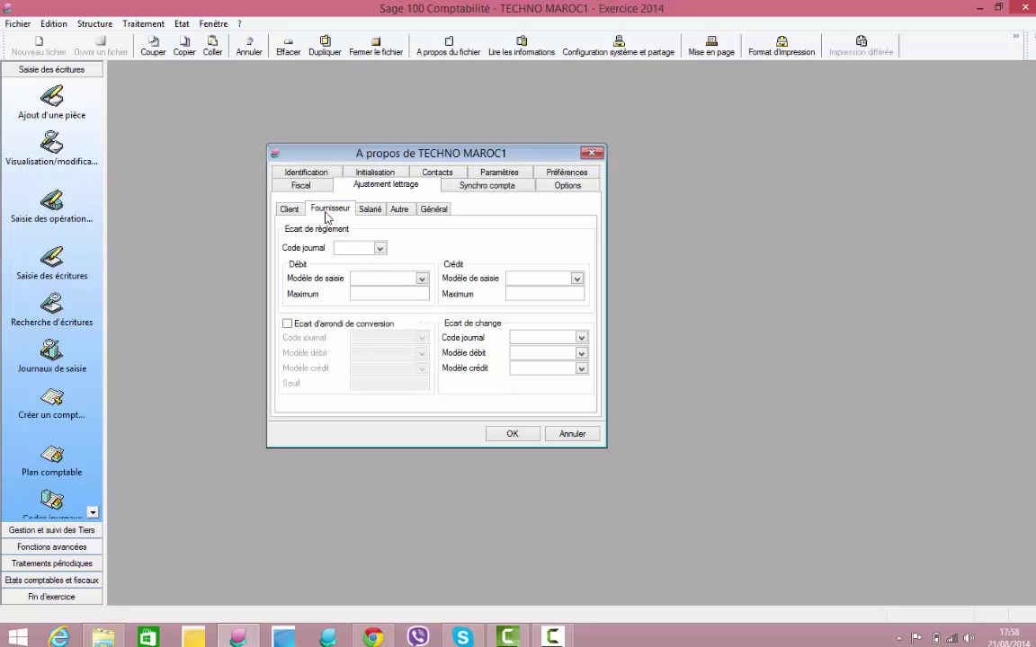
left_click(292, 211)
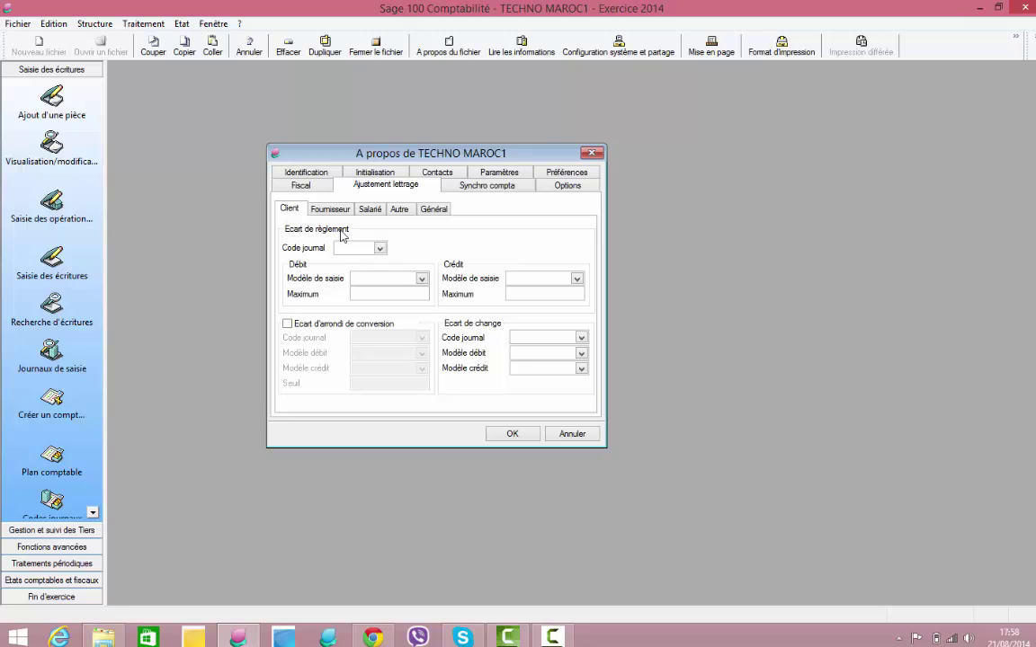
left_click(329, 216)
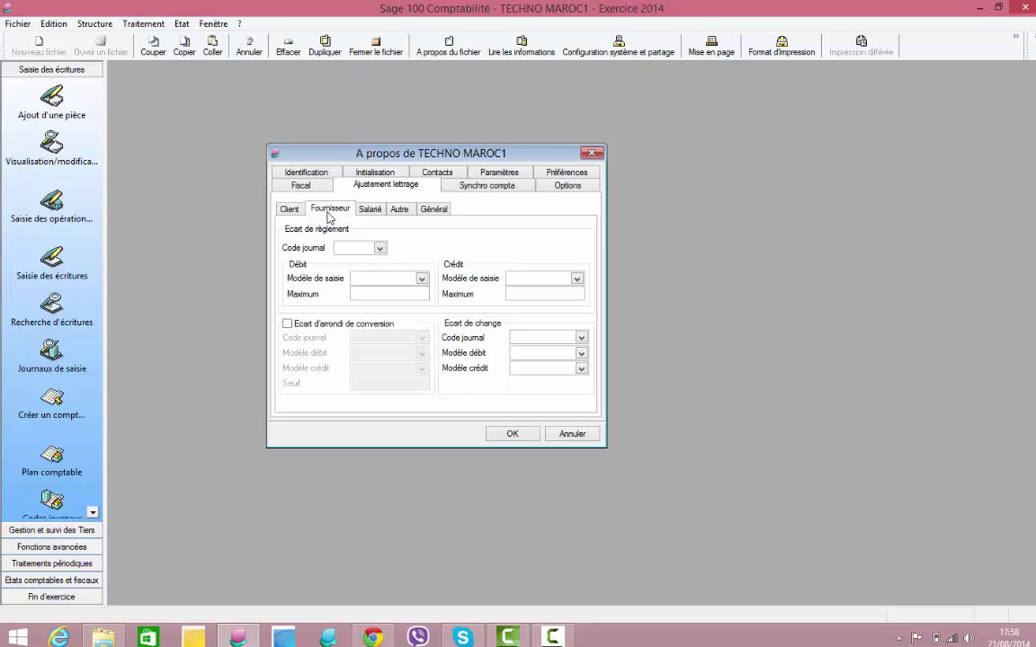
left_click(293, 213)
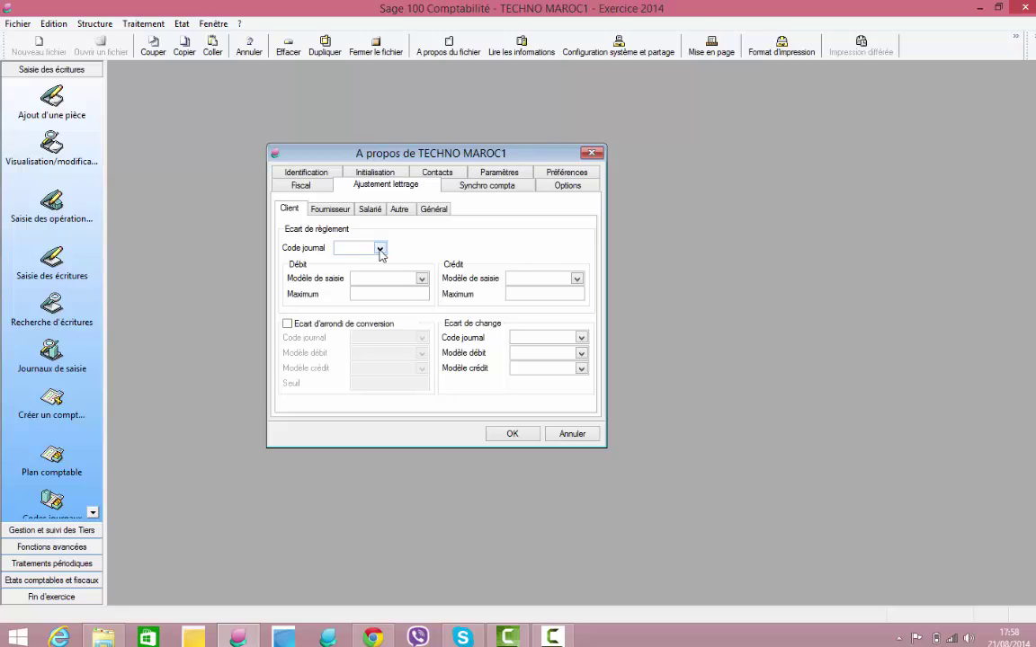
left_click(380, 249)
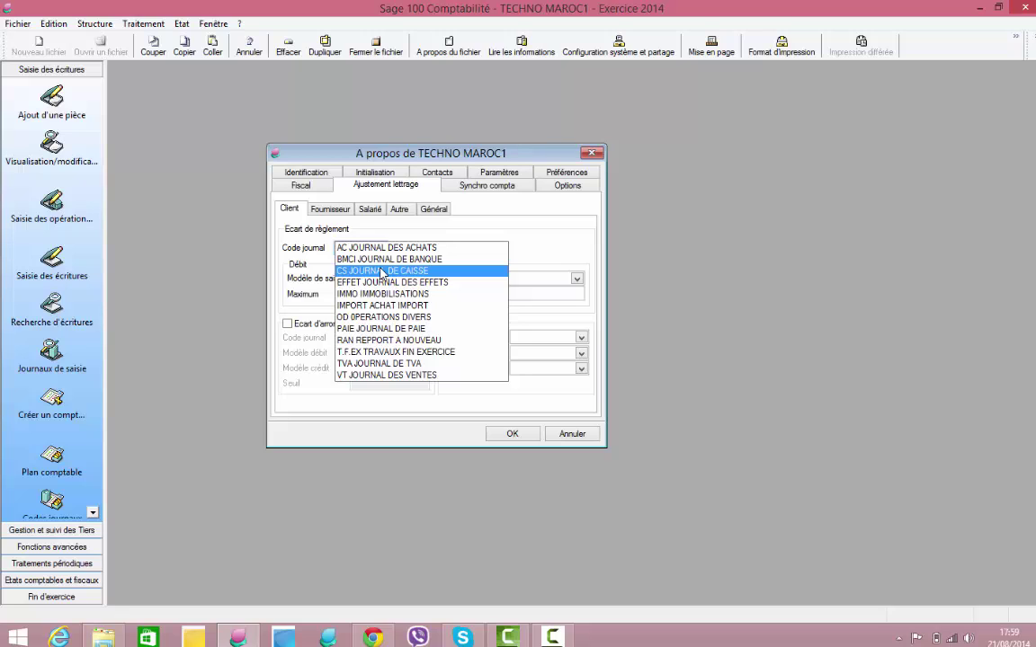
left_click(384, 316)
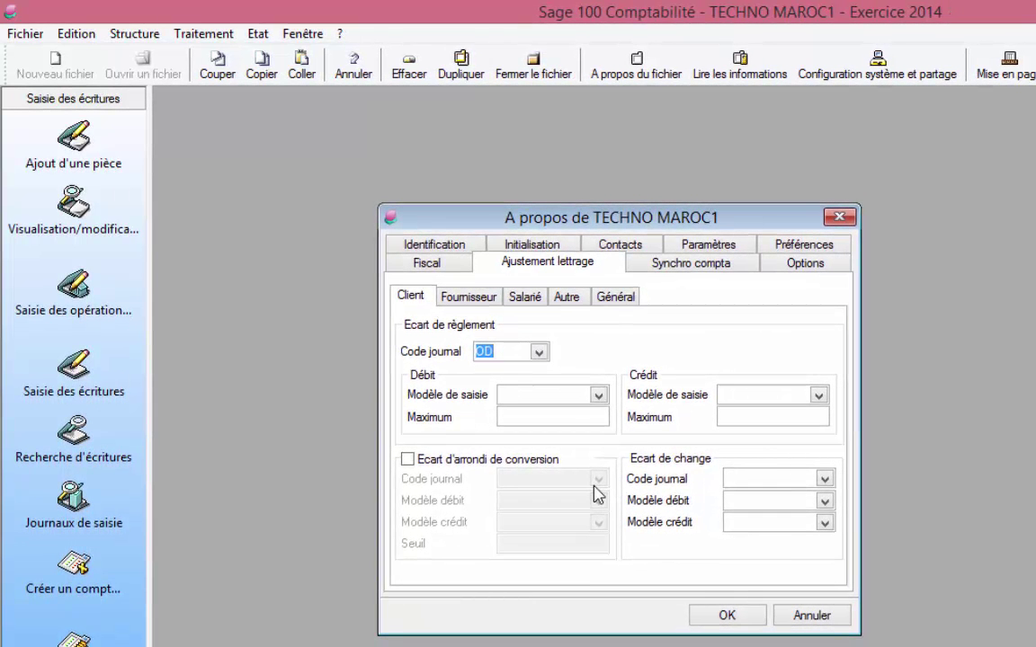
Step: Try to open the list of entry templates (Modèles de saisie) while the company settings are still open
left_click(146, 41)
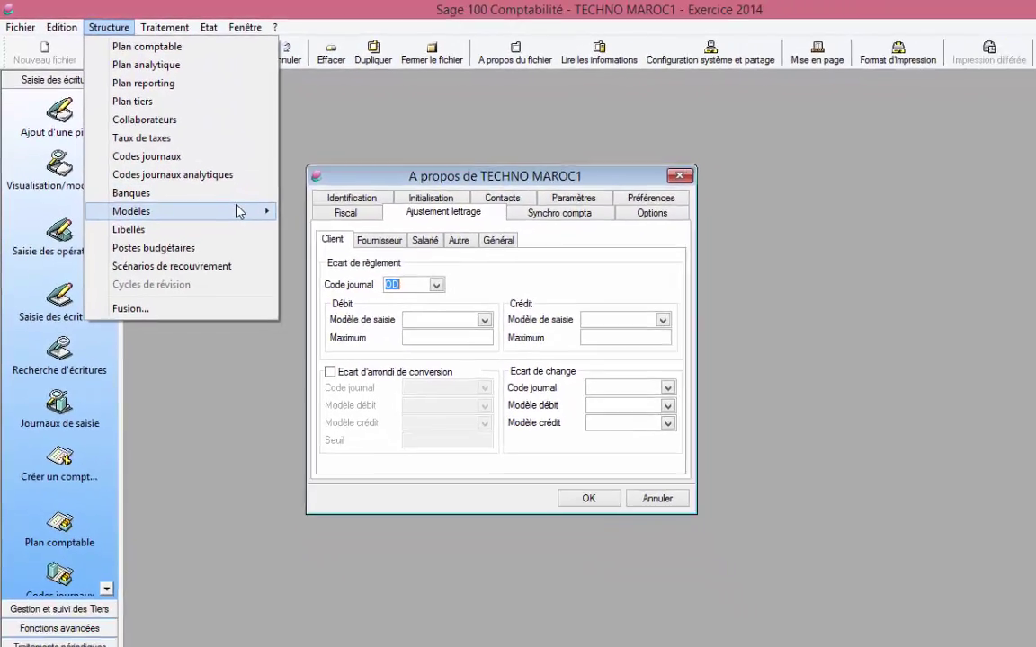
mouse_move(239, 210)
left_click(315, 211)
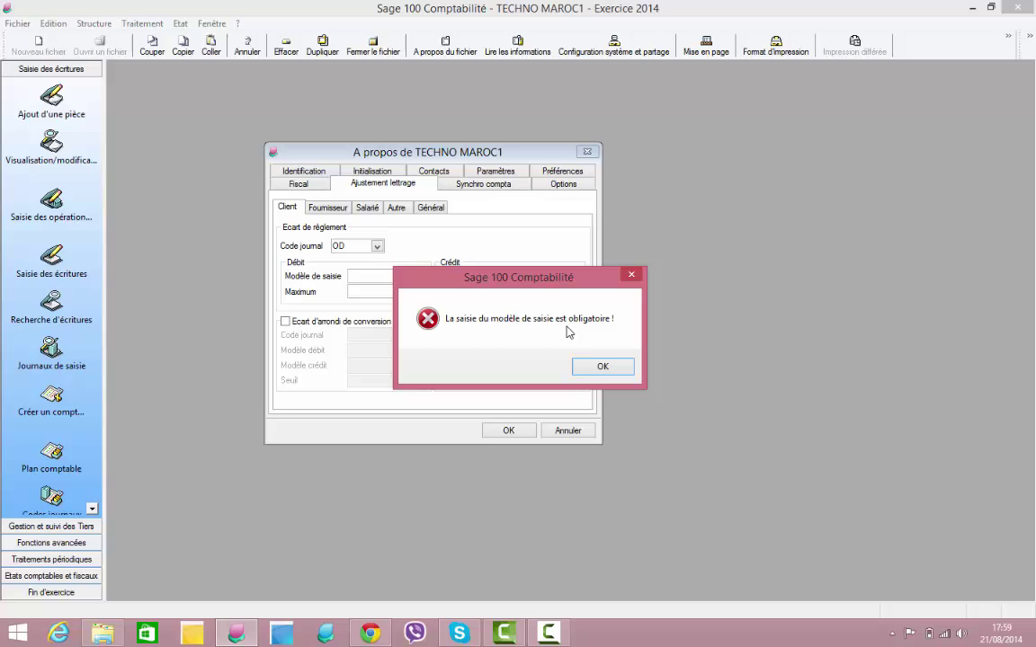
left_click(602, 366)
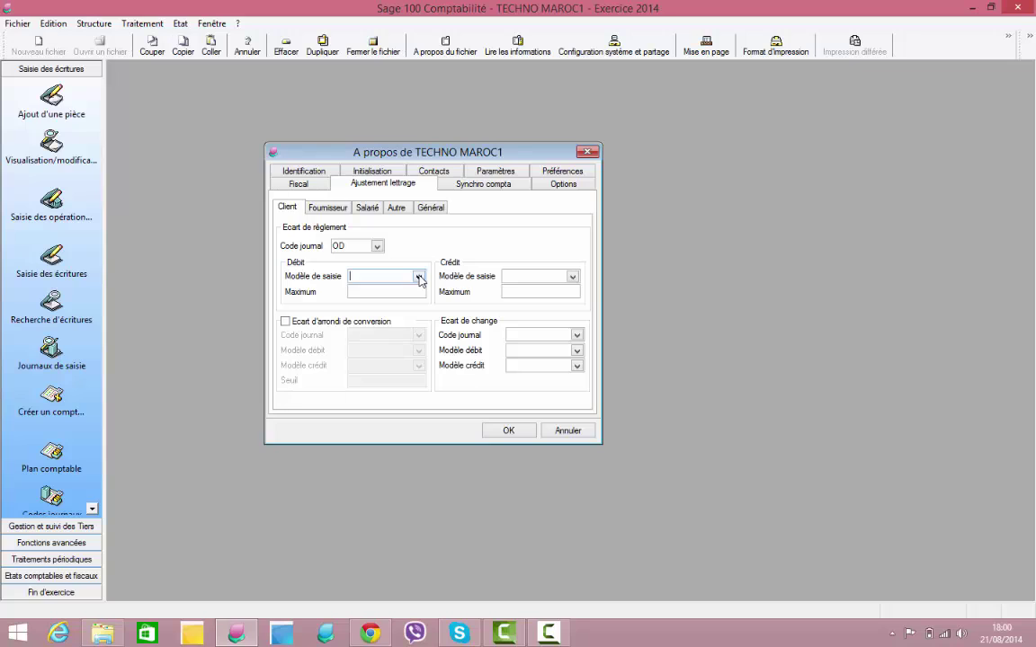
Step: Assign CHARGE/AJUSTEMENT CREANCE as the client debit entry template and PROFIT /AJUSTEMENT SUR CREANCE as the credit one
left_click(418, 277)
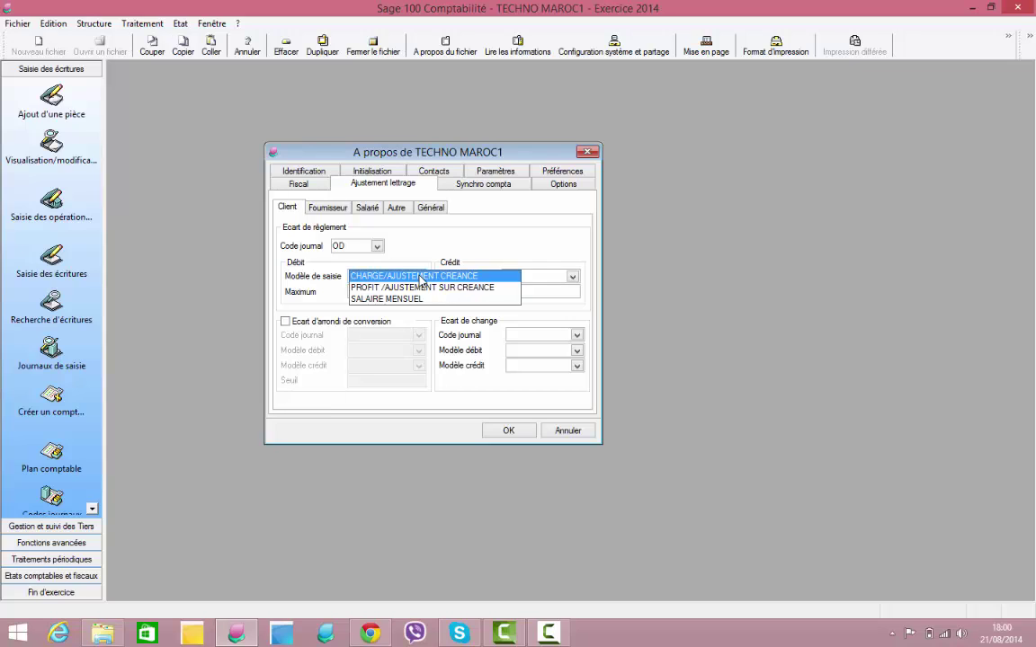
left_click(418, 278)
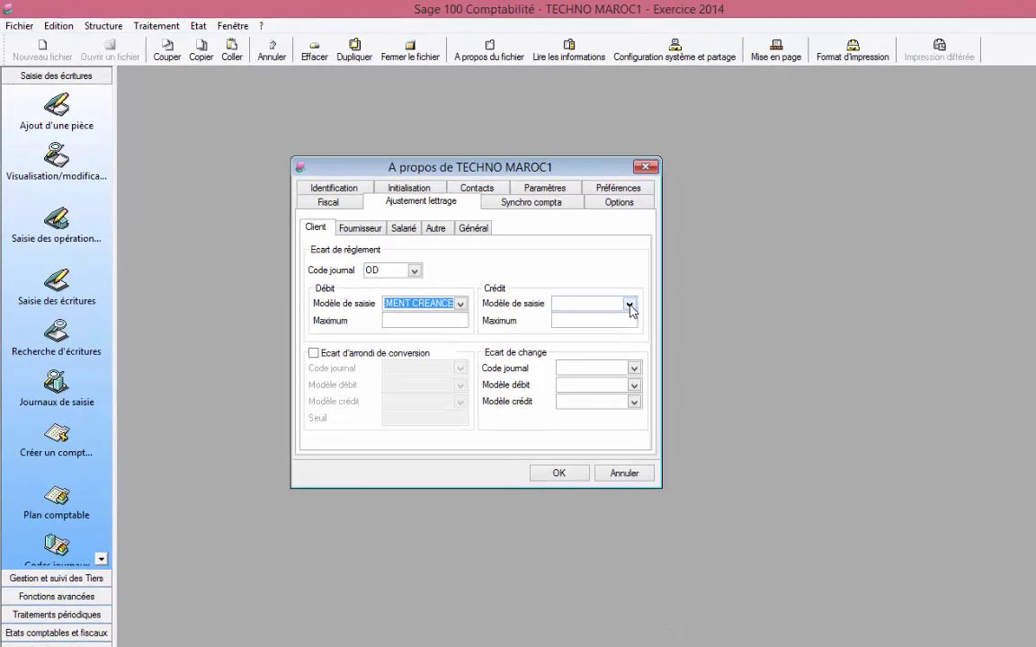
left_click(573, 278)
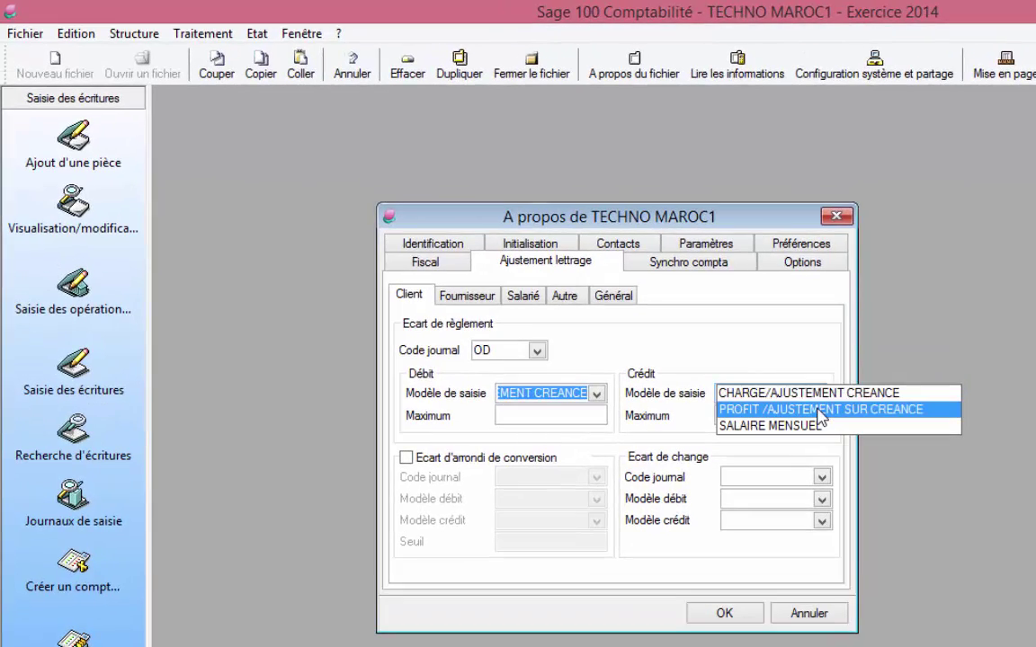
left_click(820, 410)
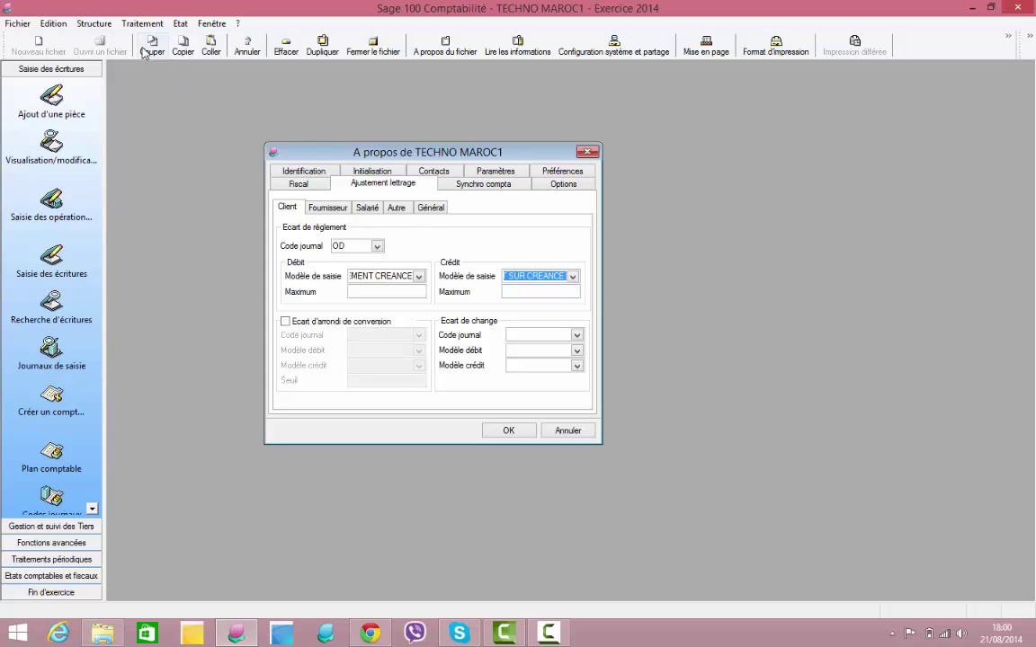
Step: Review the list of existing entry templates (Modèles de saisie), then close it
left_click(106, 25)
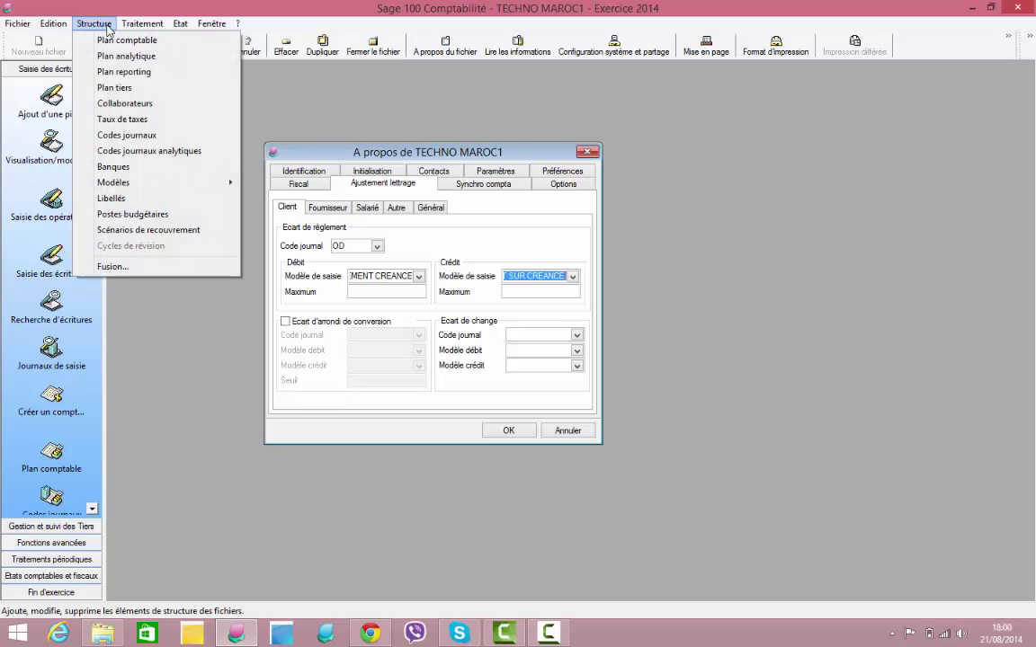
mouse_move(194, 185)
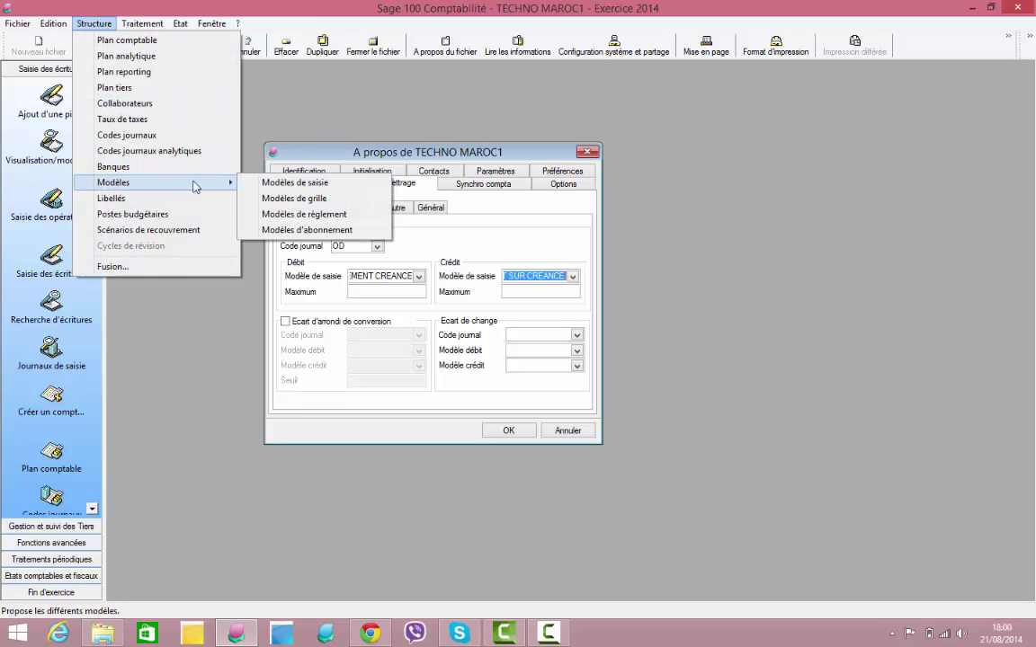
left_click(295, 182)
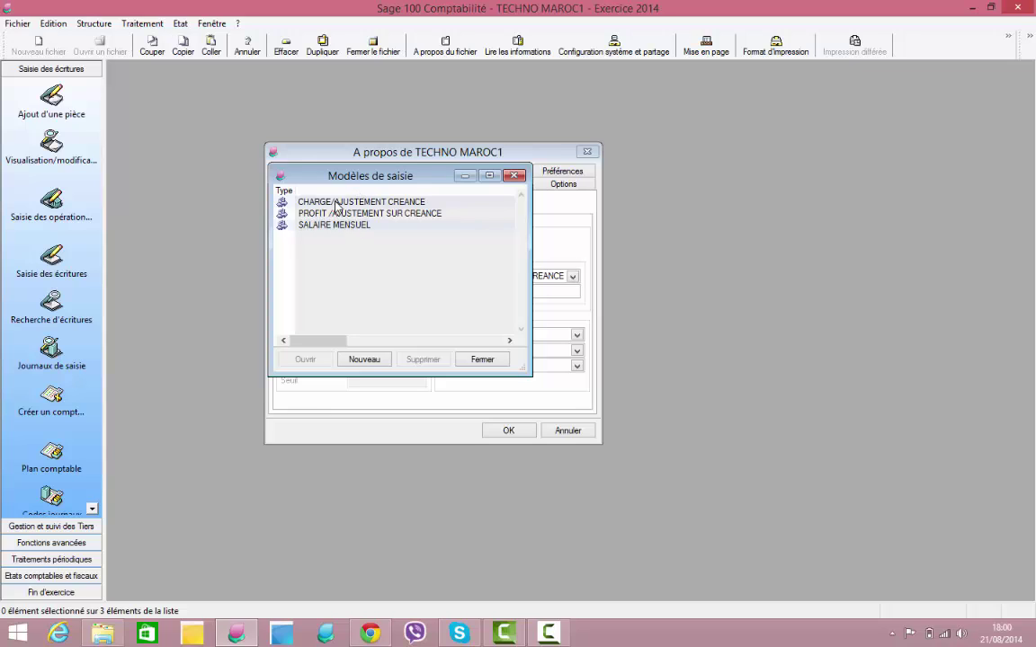
left_click(480, 359)
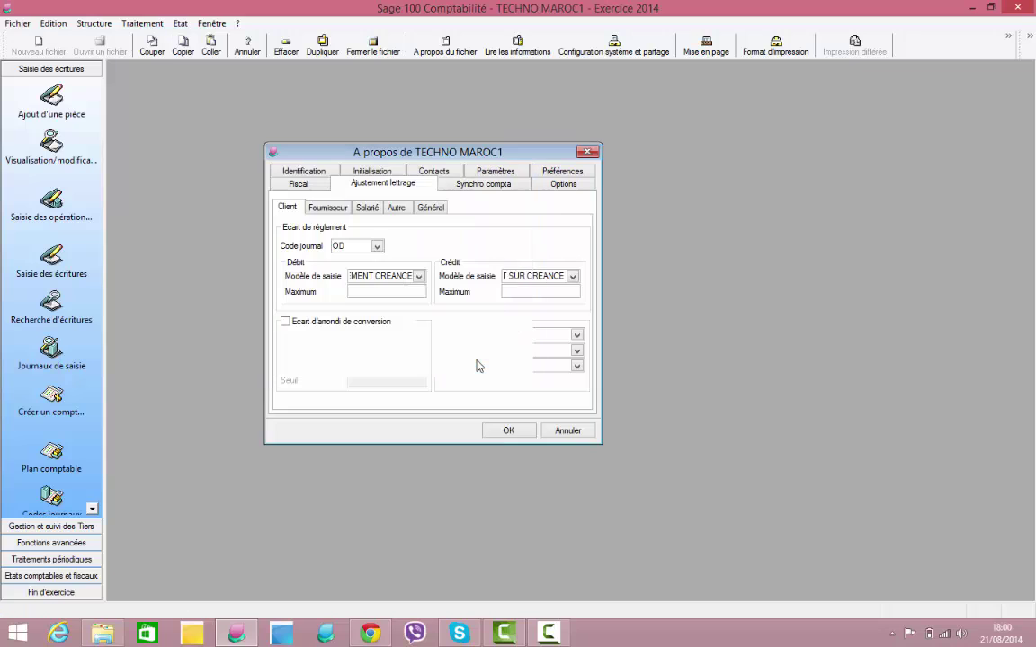
Step: Set the client settlement difference maximum to 50 for both debit and credit, and save the company settings
left_click(379, 291)
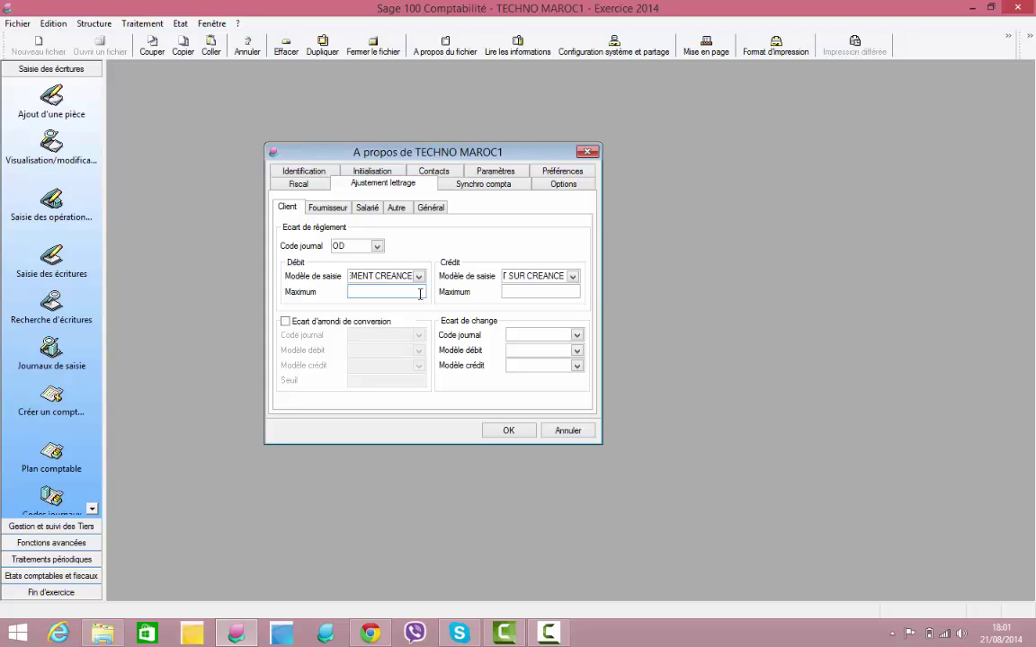
type("50")
key("Tab")
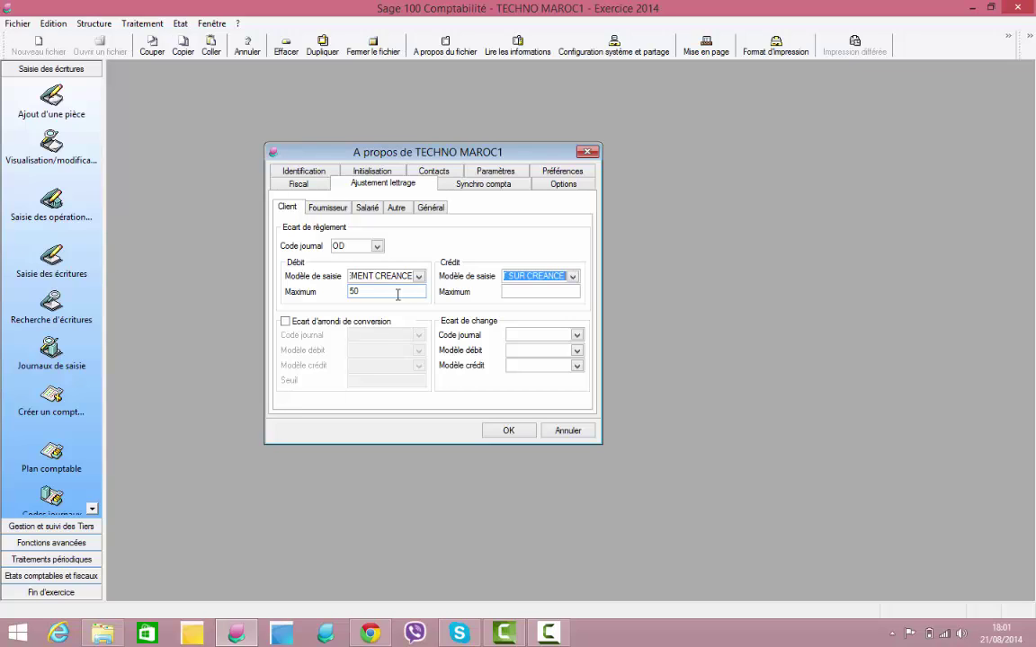
left_click(397, 295)
key("Tab")
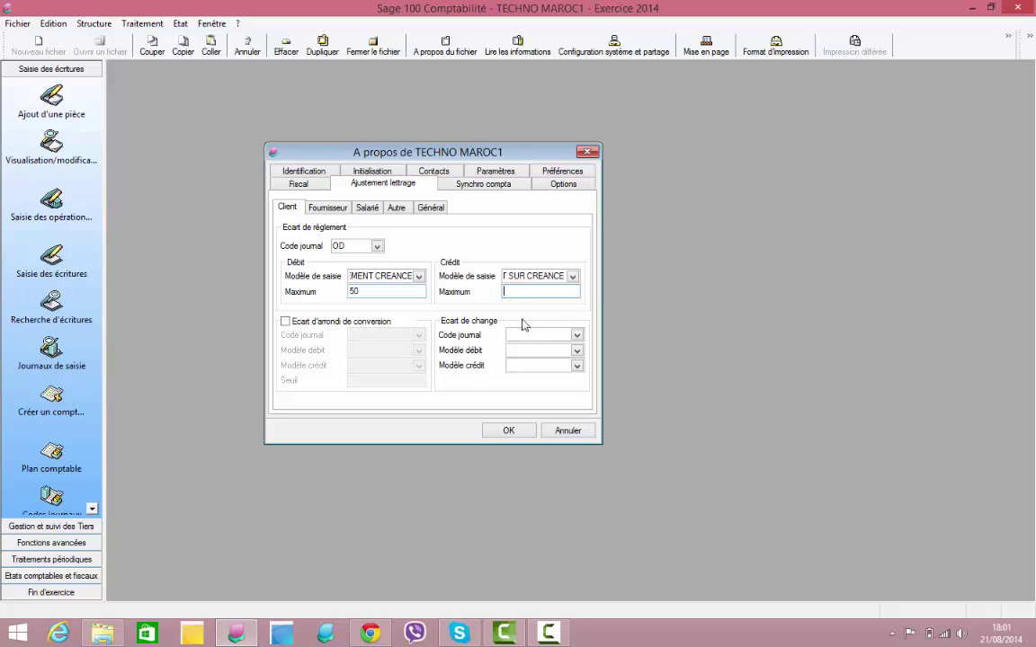
left_click(523, 293)
type("50")
left_click(512, 433)
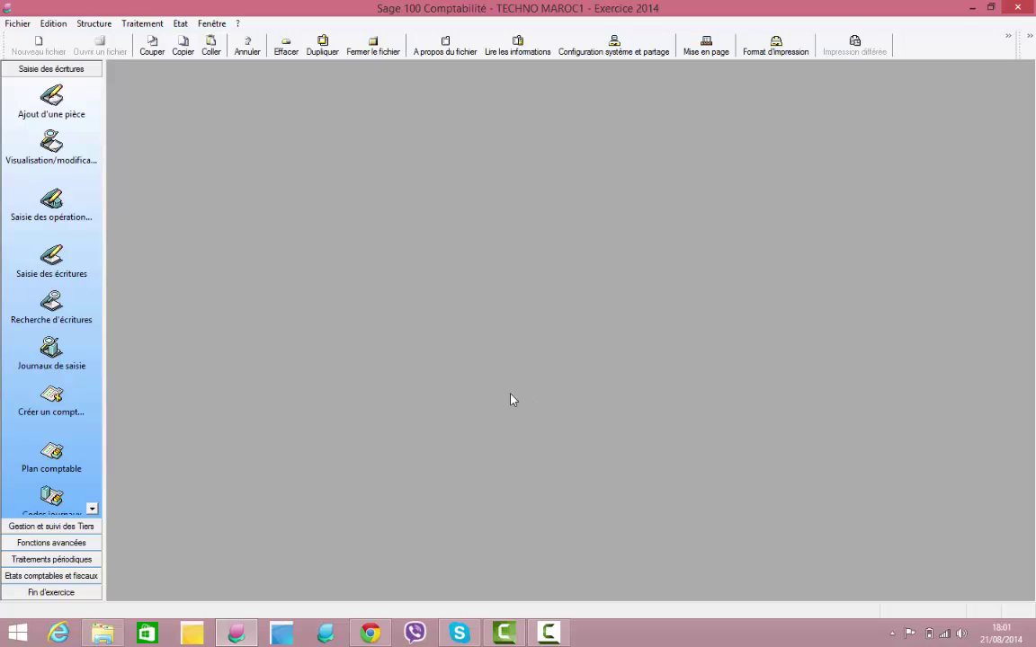
Step: Open the August 2014 sales journal (VT, JOURNAL DES VENTES) from the list of entry journals and enlarge its window
left_click(51, 348)
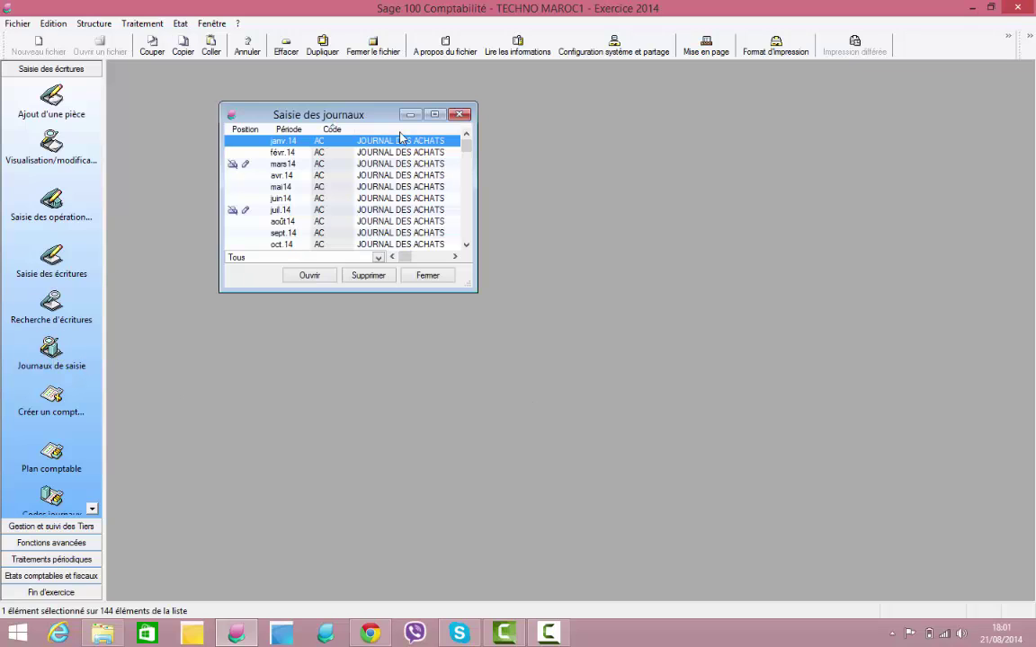
left_click(434, 115)
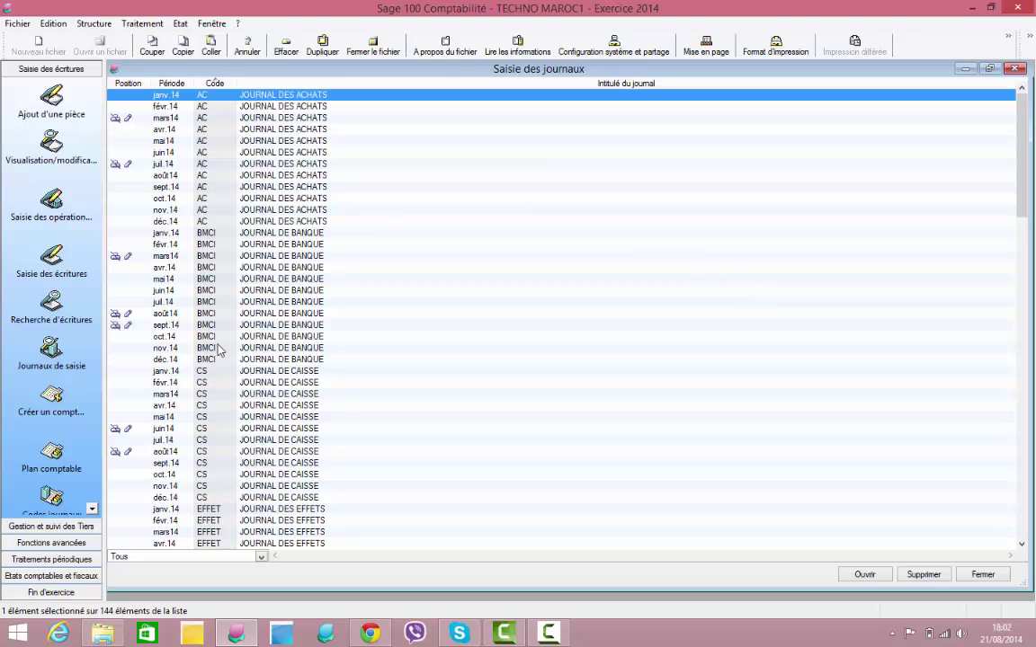
left_click_drag(1021, 203, 1028, 492)
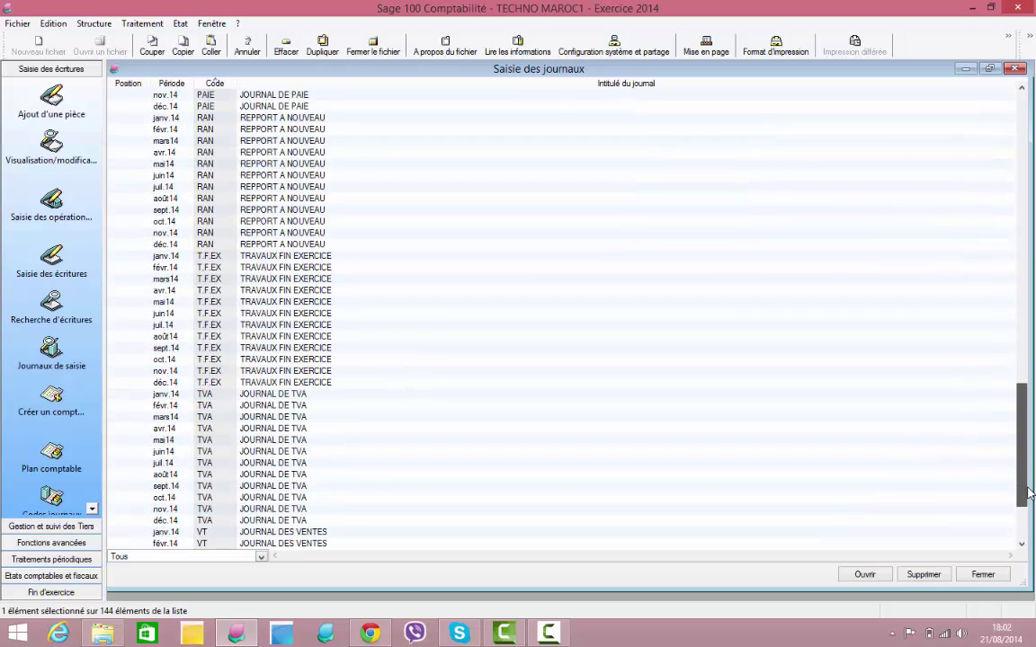
scroll(927, 450, "down", 4)
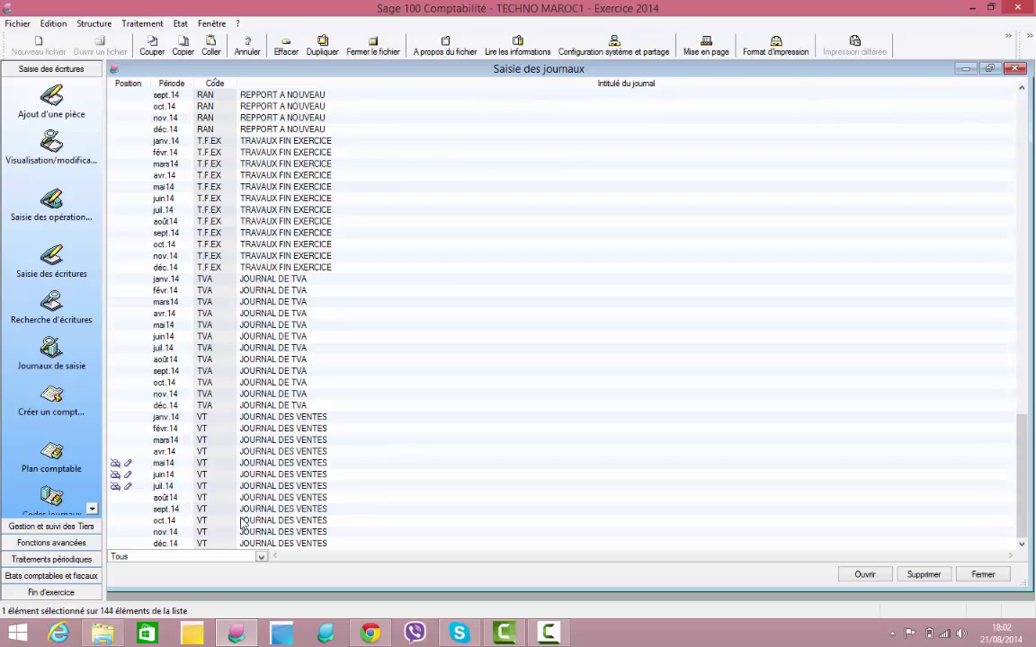
left_click(175, 499)
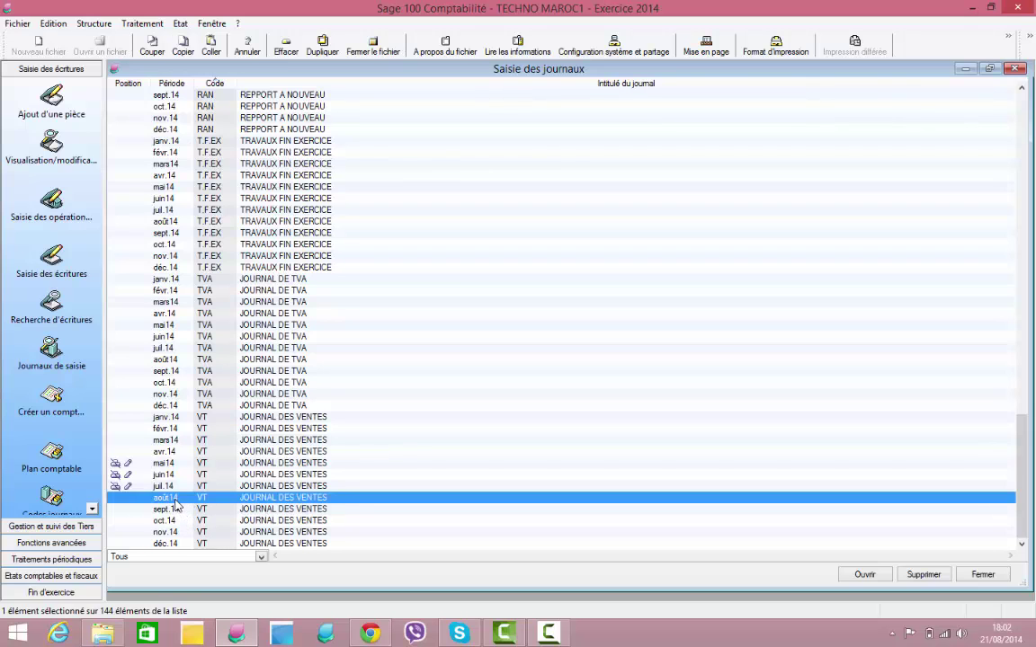
double_click(175, 500)
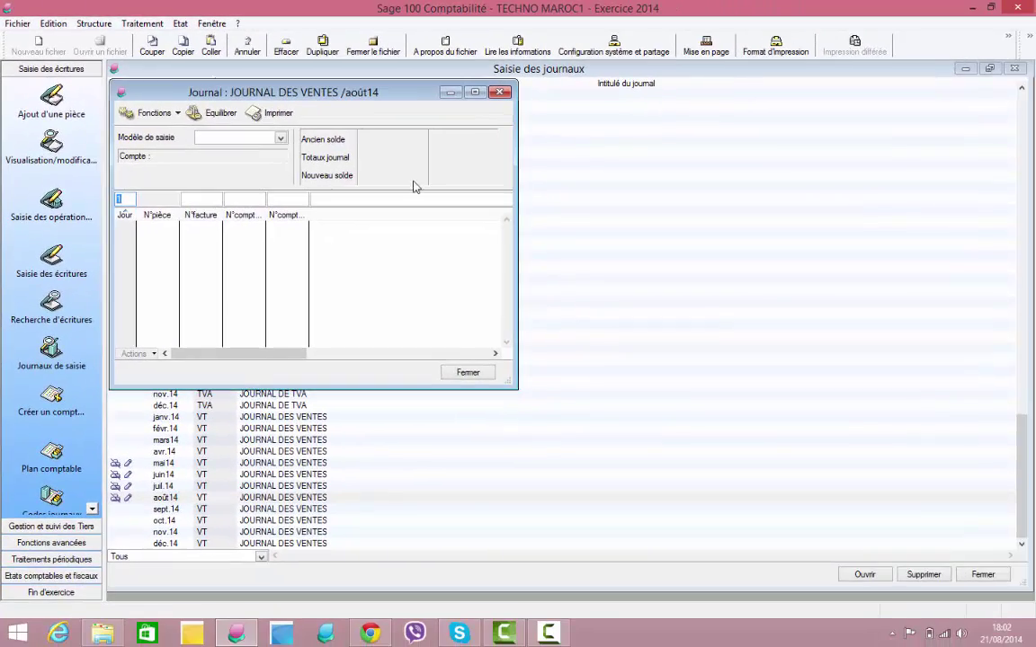
left_click(536, 104)
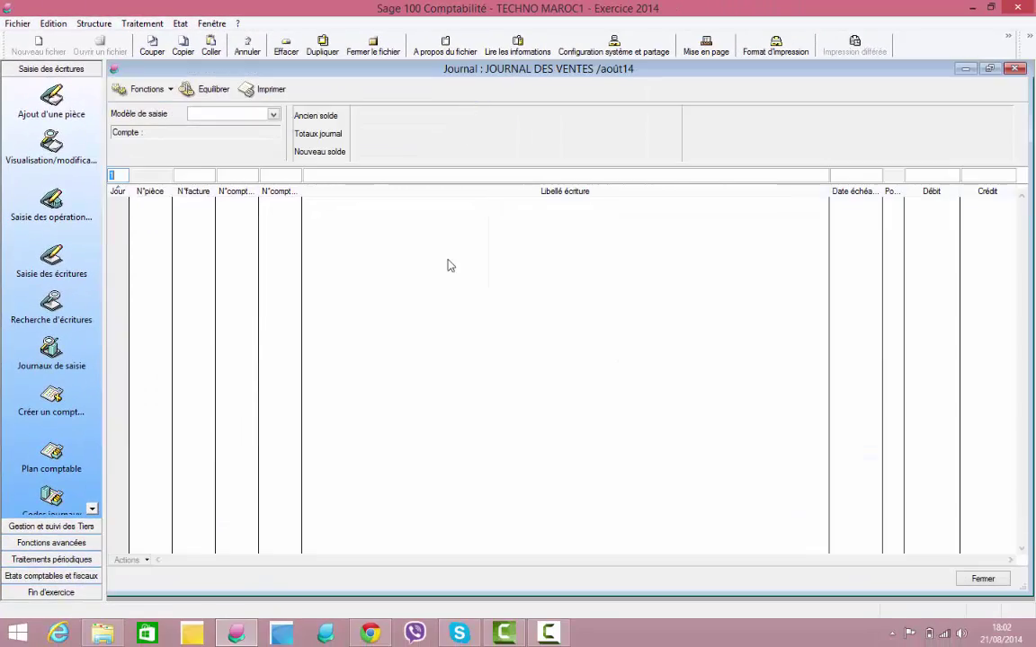
Step: Start an entry line for day 15 on the general account 71110000
type("2")
key("BackSpace")
key("BackSpace")
type("15")
key("Tab")
type("7111")
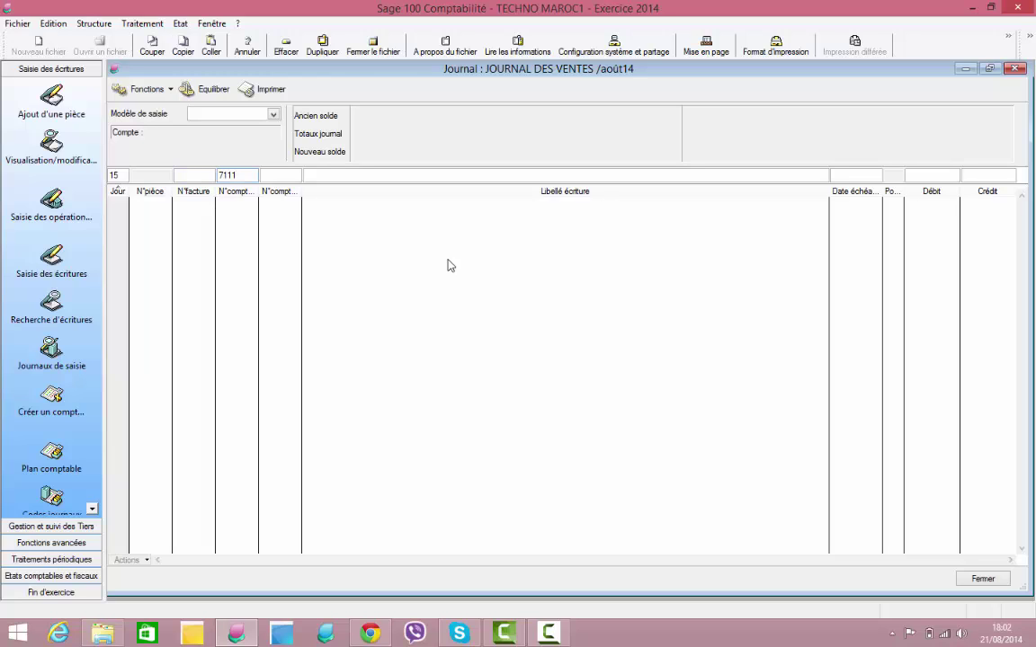
key("Tab")
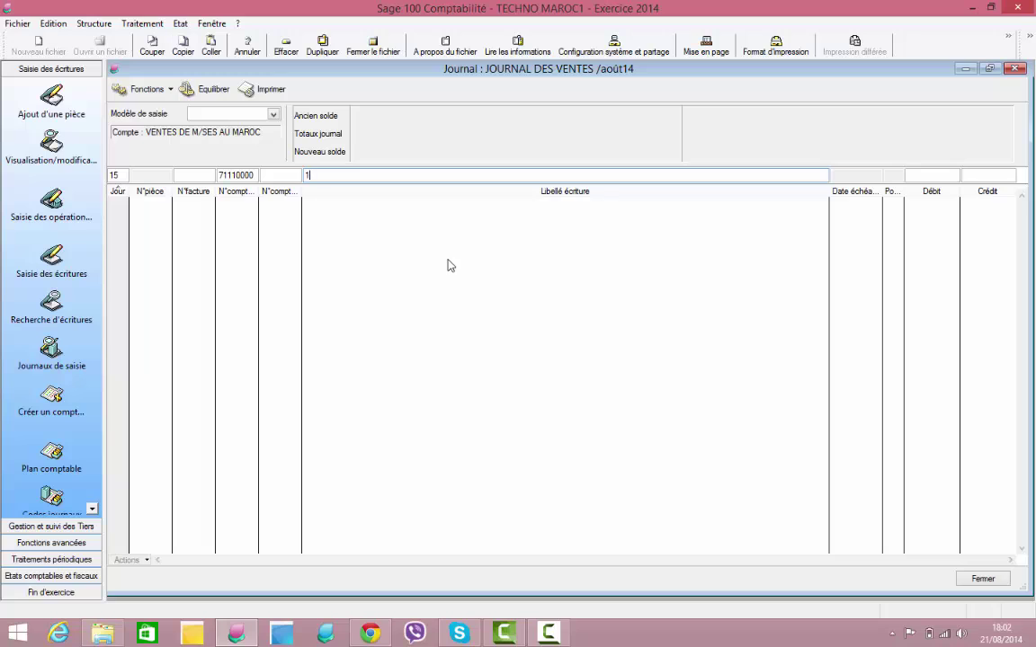
Step: Clear the stray character from the entry description and insert the predefined invoice label beginning with FAC N°
key("BackSpace")
left_click(149, 89)
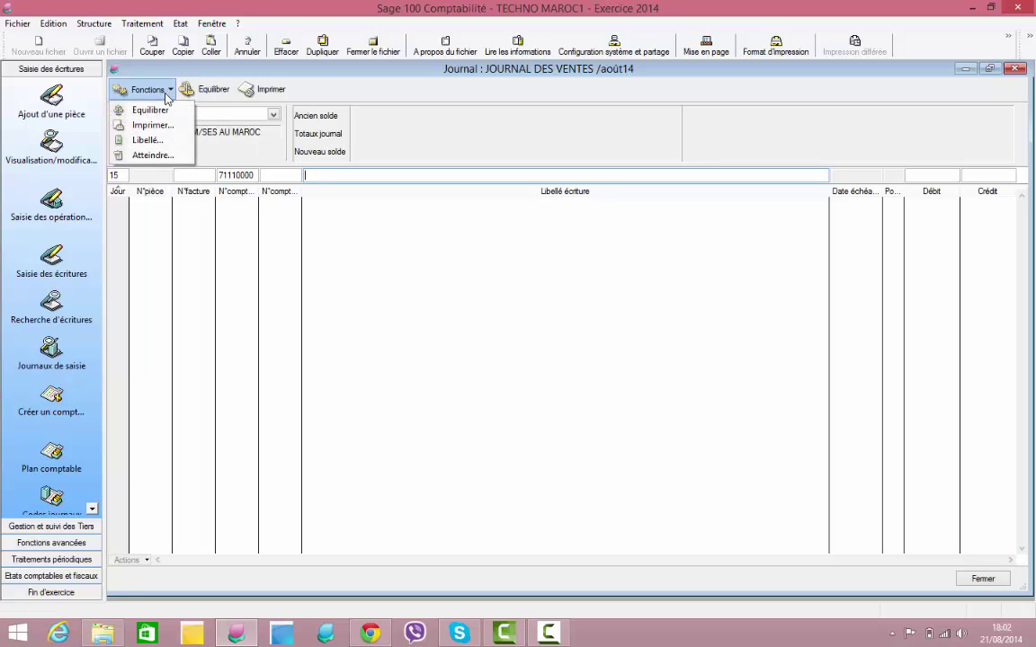
left_click(154, 140)
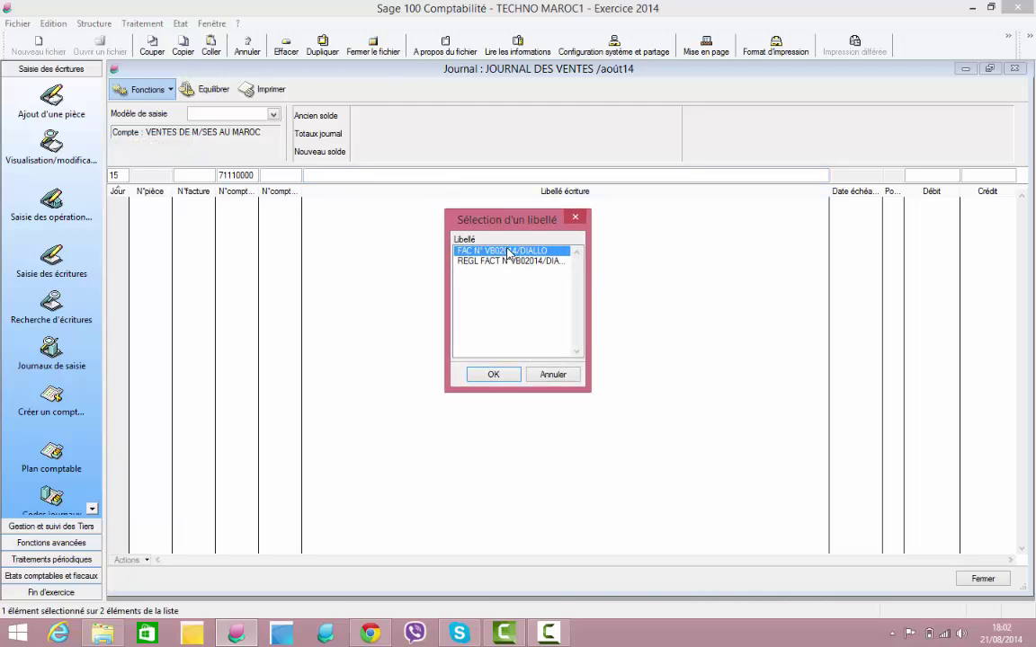
double_click(508, 255)
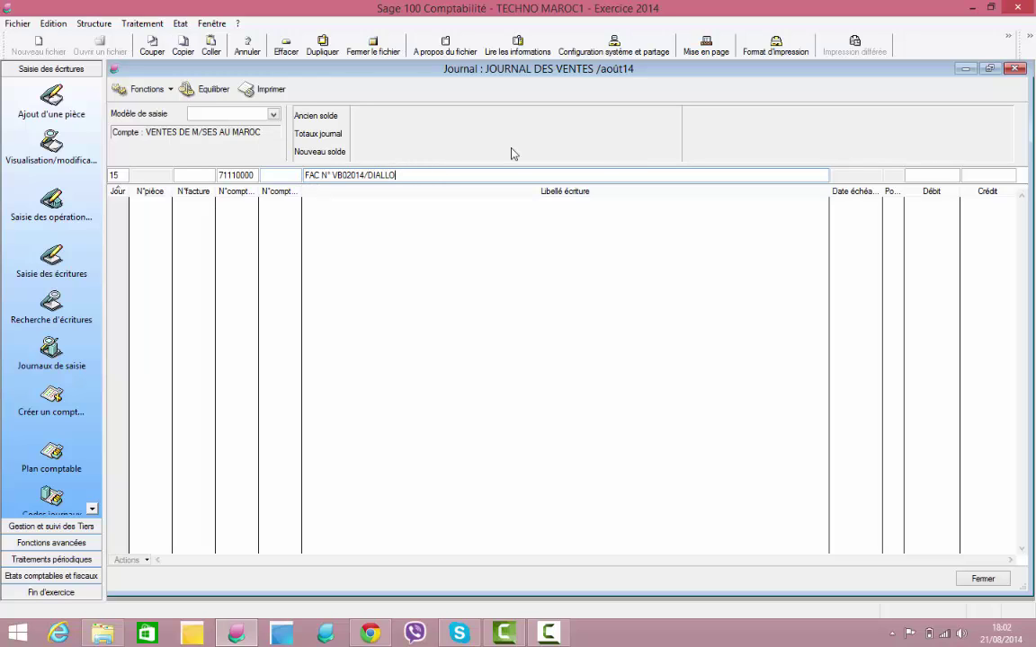
Step: Credit 5000 to the sales account line 71110000 and record it in the journal
key("Tab")
type("50")
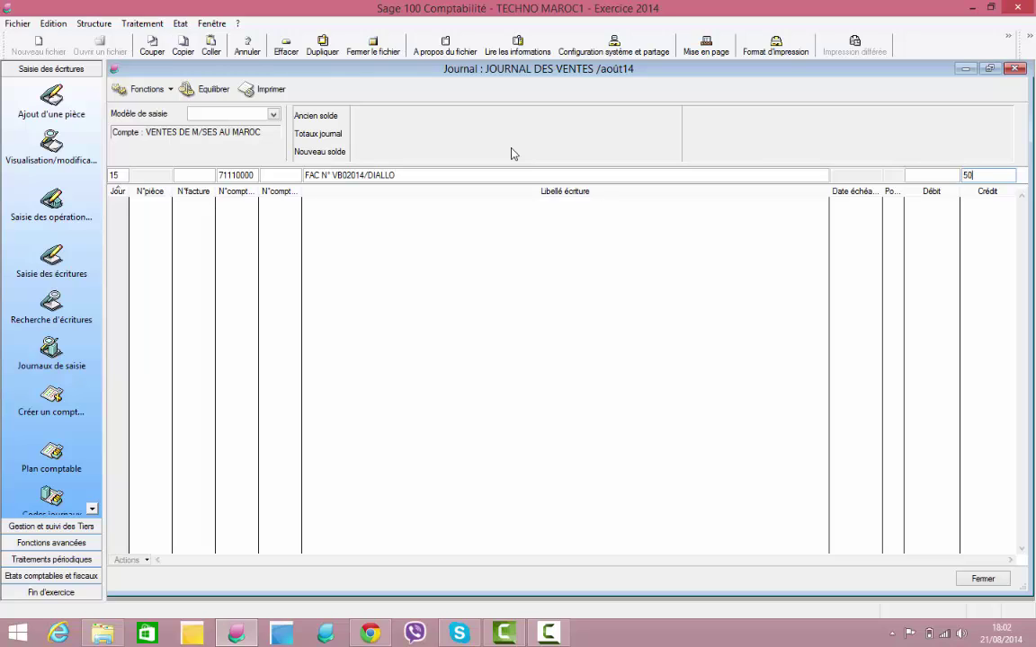
type("00")
key("Return")
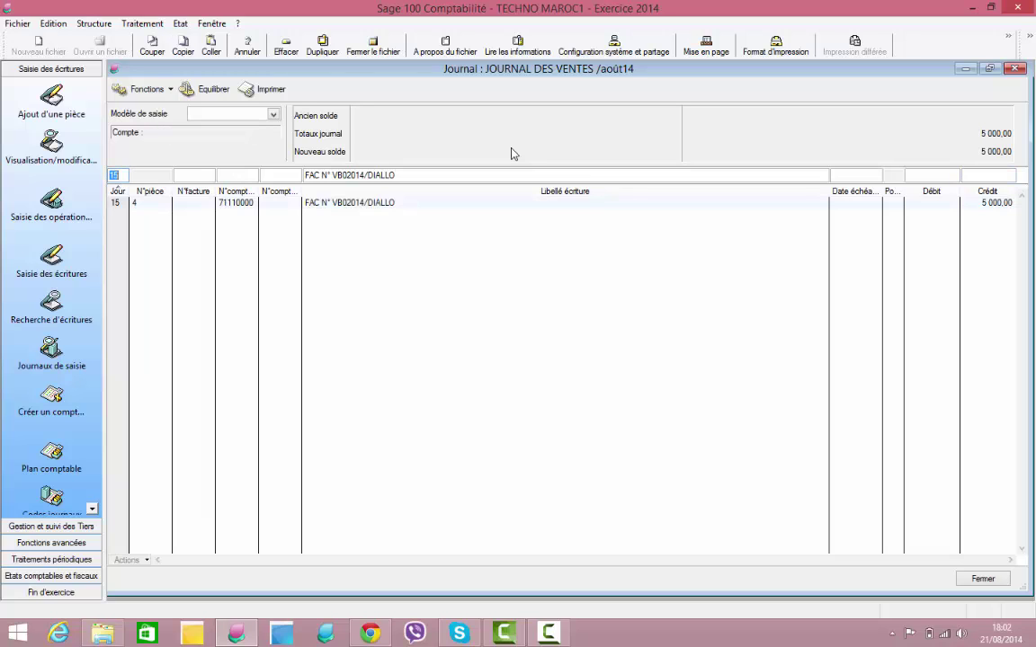
Step: Start a second entry line for day 15 on general account 34210000 with the client account BUROZONE
key("Return")
type("3421")
key("Return")
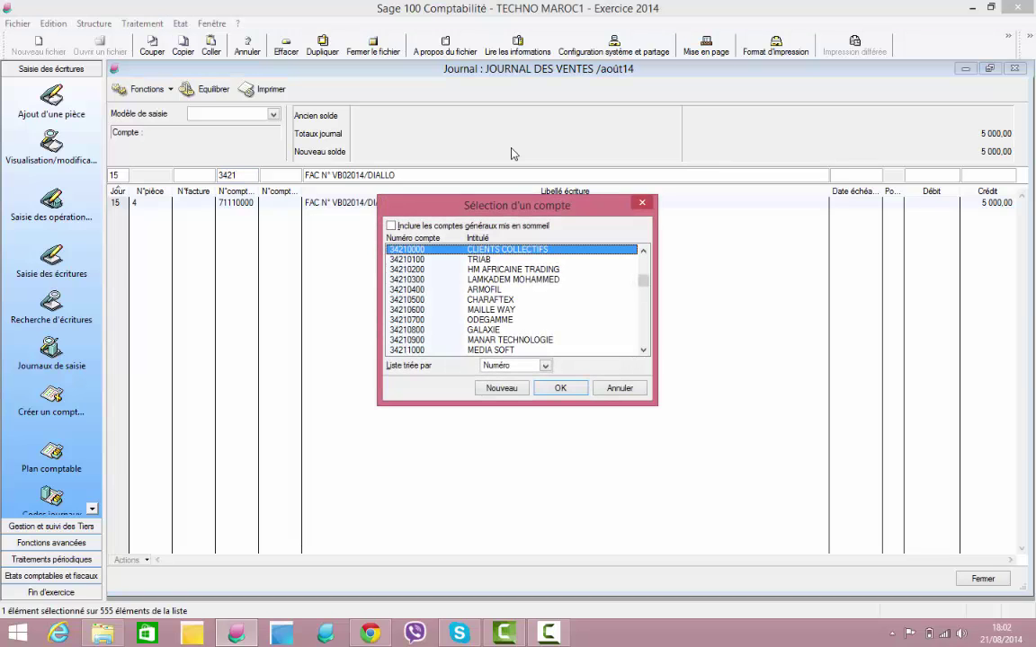
key("Return")
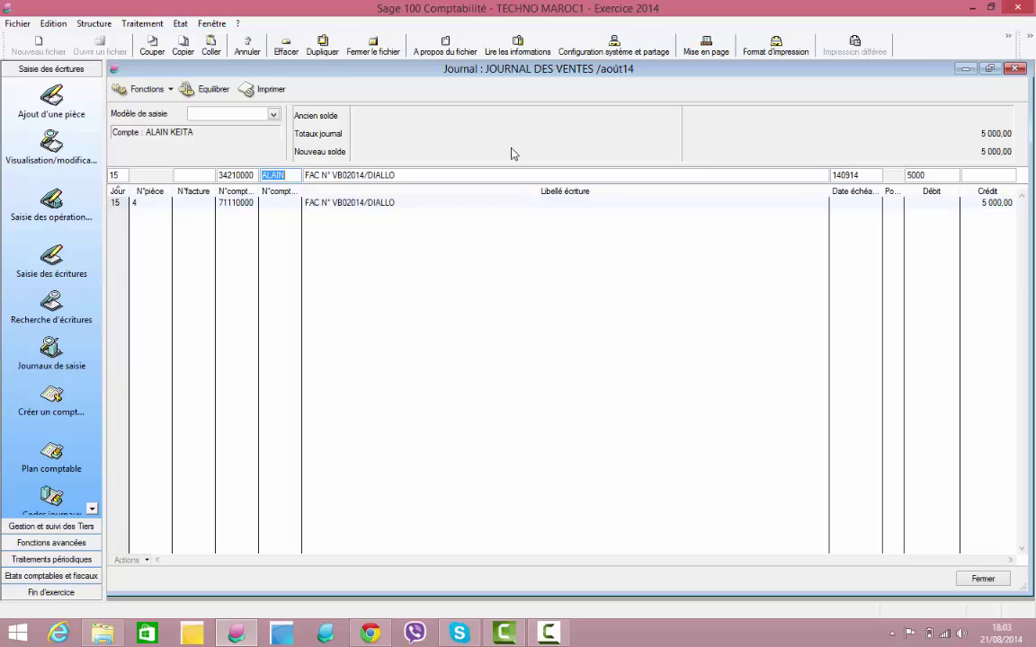
key("Delete")
type("UU")
key("Return")
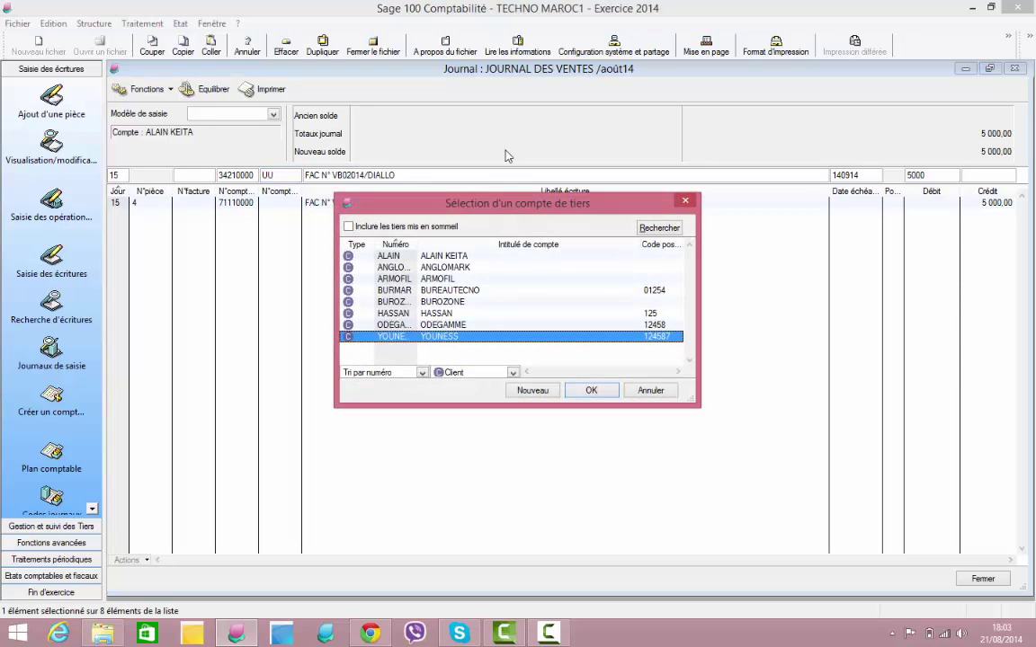
double_click(458, 304)
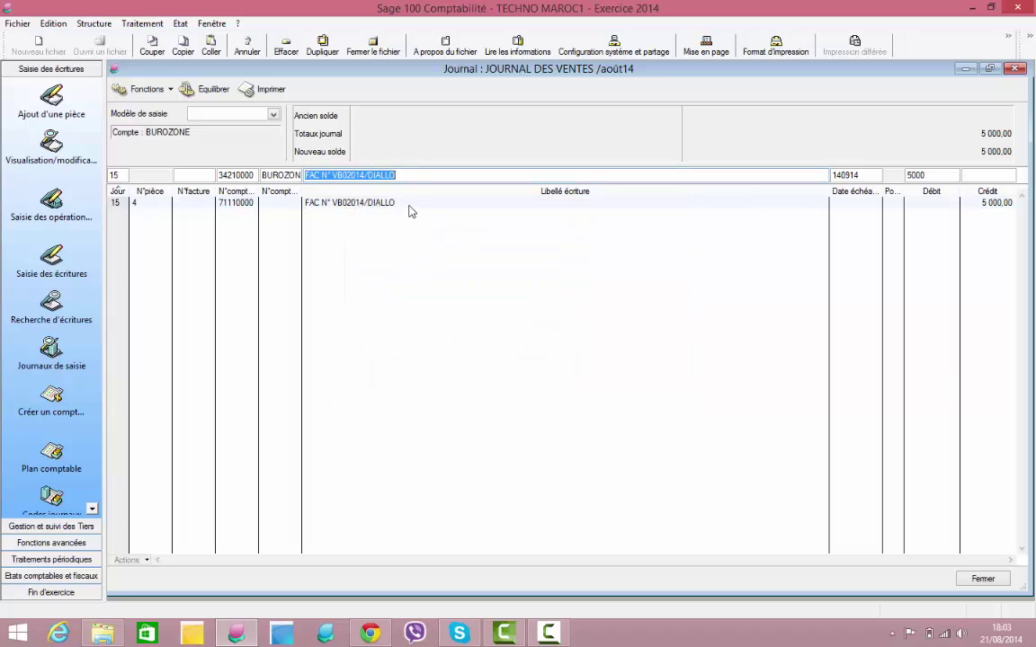
Step: Replace the client name ending the entry description with BUROZONE, record the line with a 5000 debit, and close the August sales journal
left_click(413, 172)
key("BackSpace")
key("BackSpace")
key("BackSpace")
key("BackSpace")
key("BackSpace")
key("BackSpace")
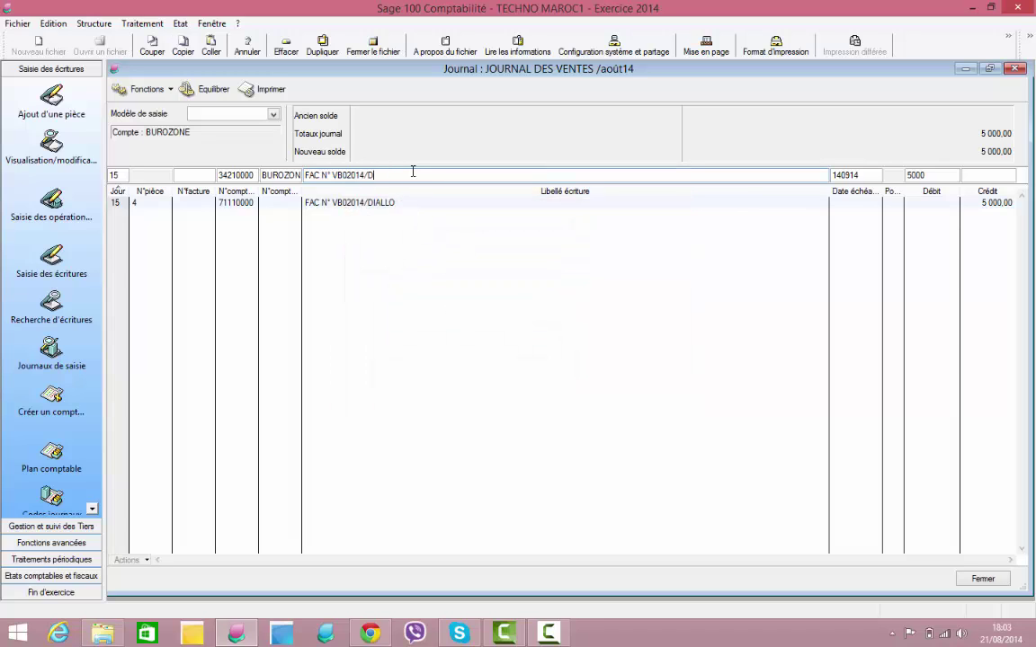
type("bur")
key("BackSpace")
key("BackSpace")
type("BUROZONE")
left_click(932, 176)
key("Return")
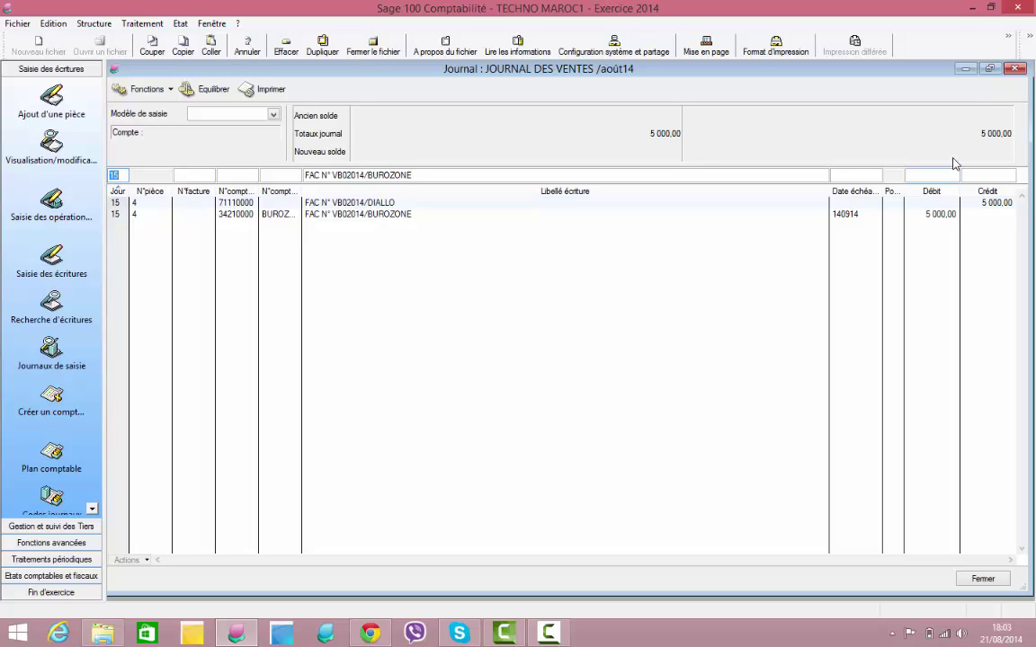
left_click(1014, 69)
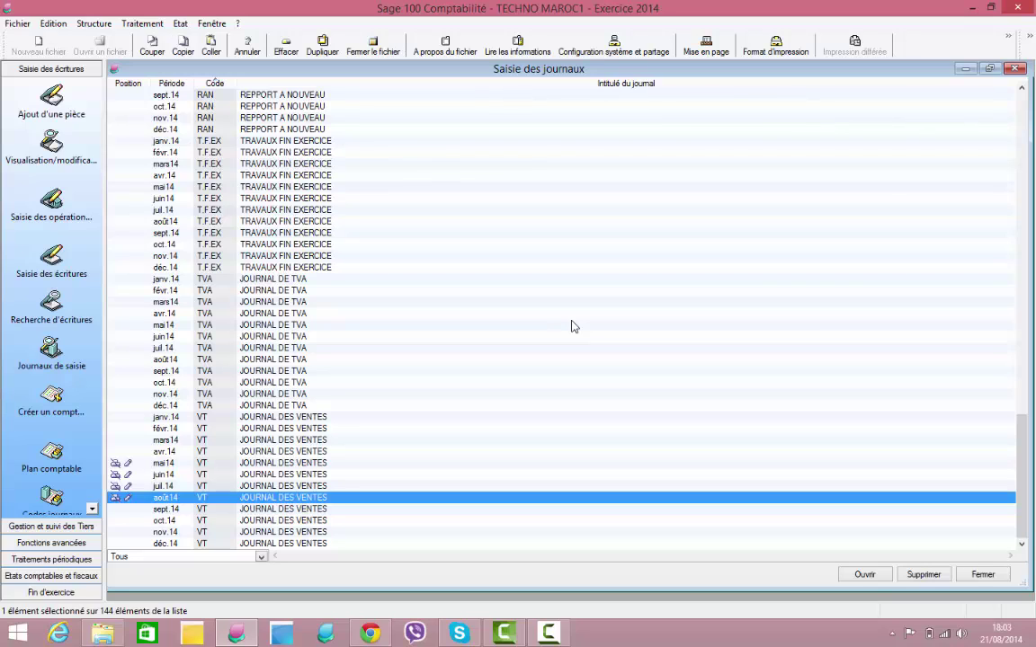
left_click(239, 509)
double_click(239, 508)
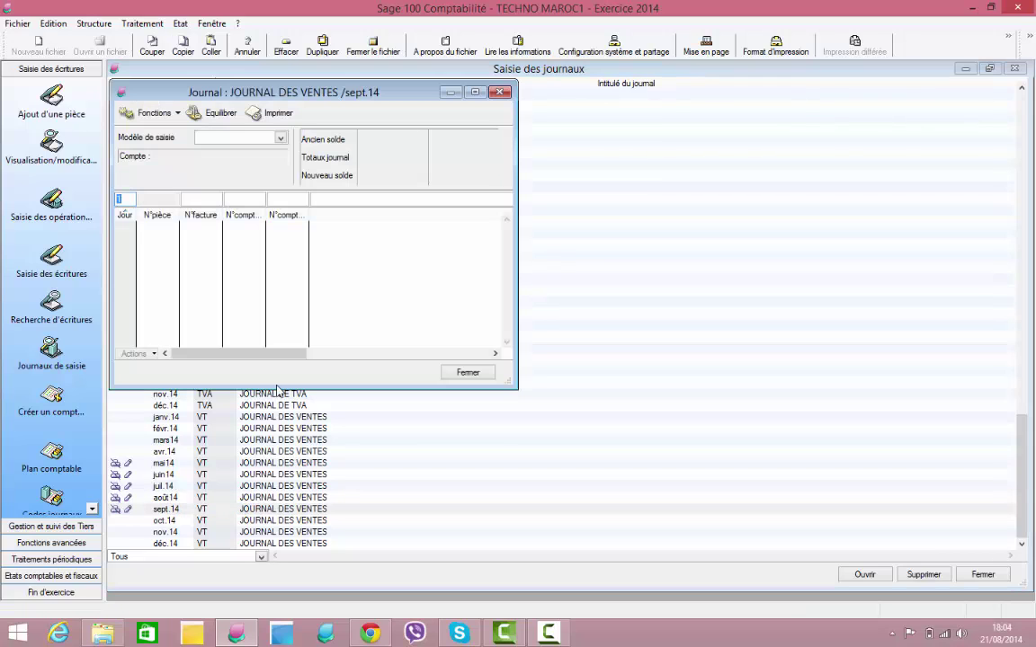
left_click(464, 96)
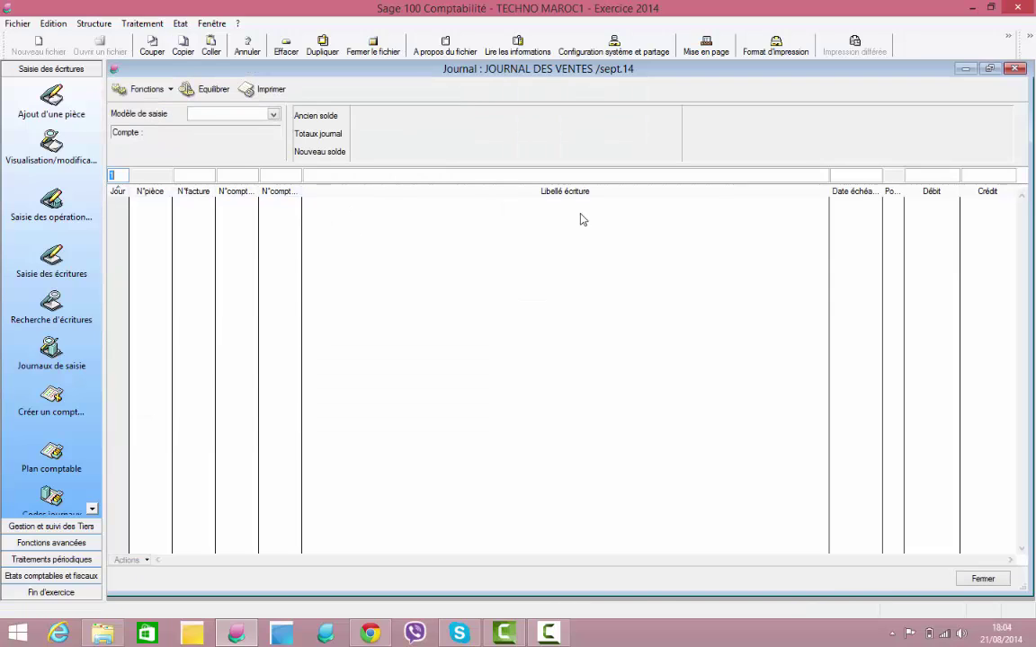
left_click(1015, 70)
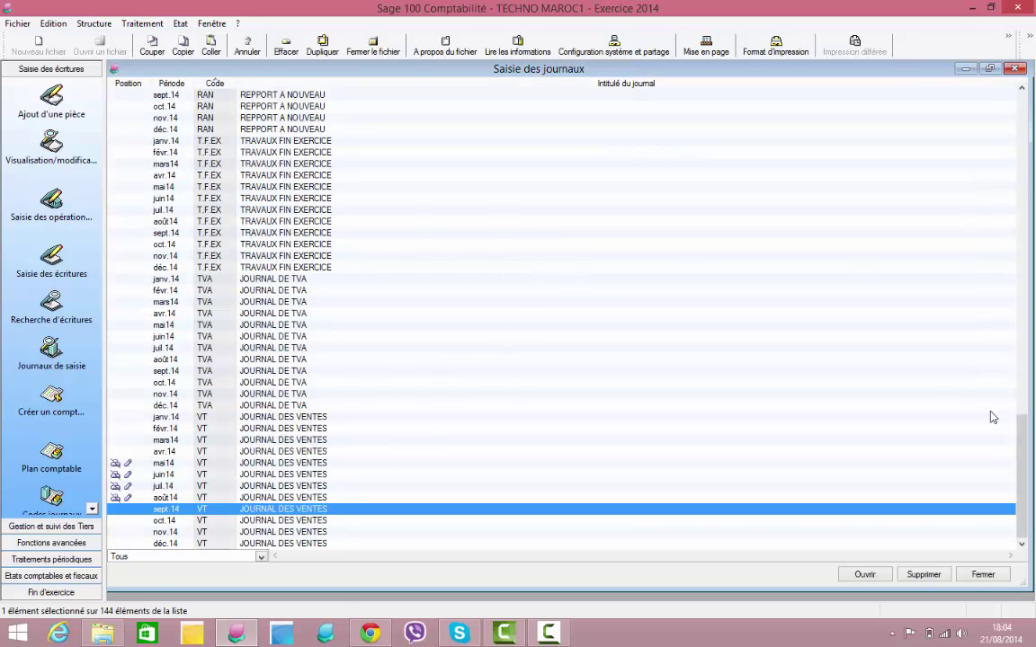
Step: Open the September 2014 cash journal (CS, JOURNAL DE CAISSE) from the list of entry journals
left_click_drag(1023, 525, 989, 248)
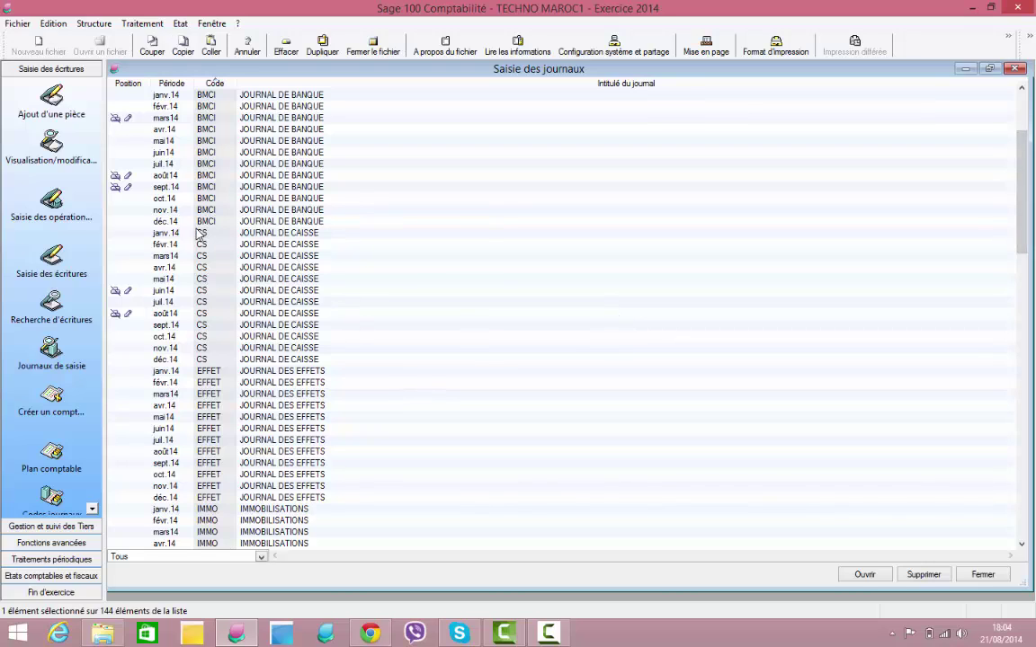
left_click(166, 325)
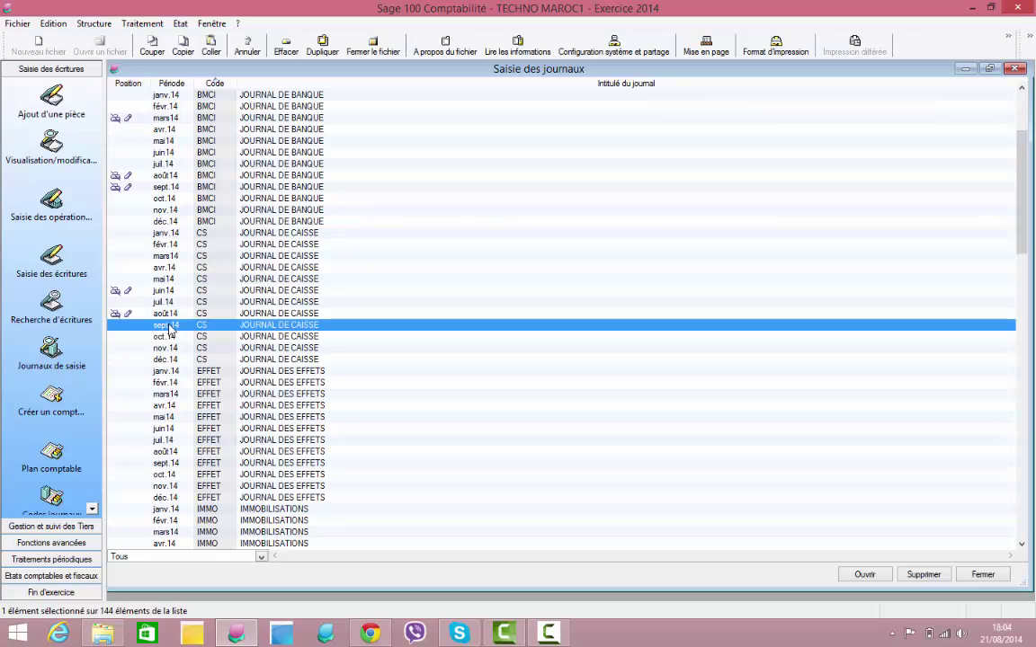
double_click(165, 325)
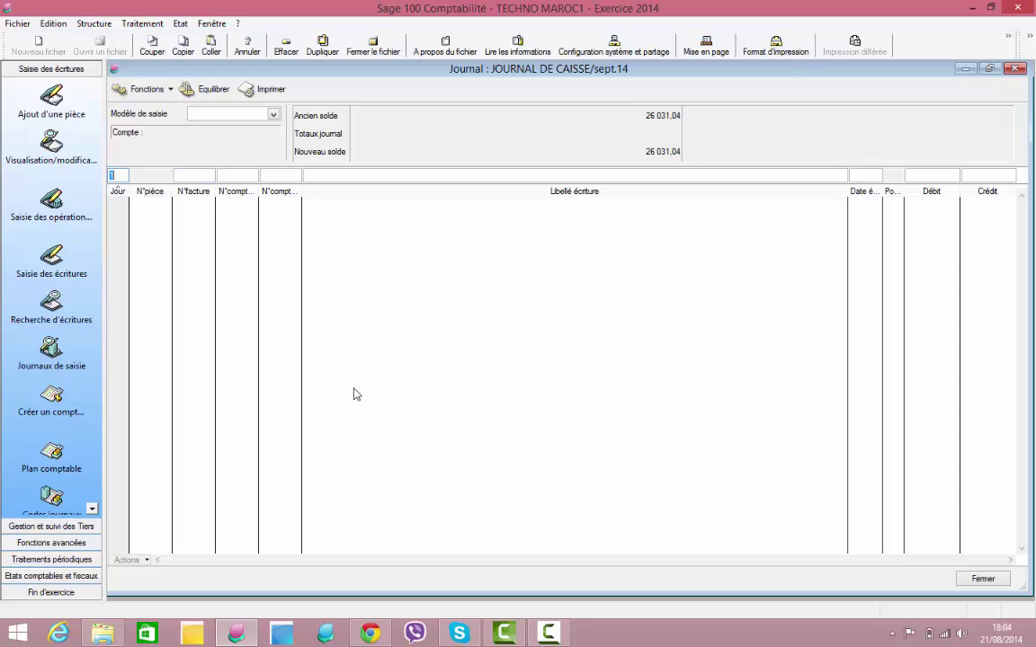
Step: Start a cash entry line for day 14 on general account 34210000 with the client account BUROZONE
type("14")
key("Tab")
type("3421")
key("Tab")
key("Return")
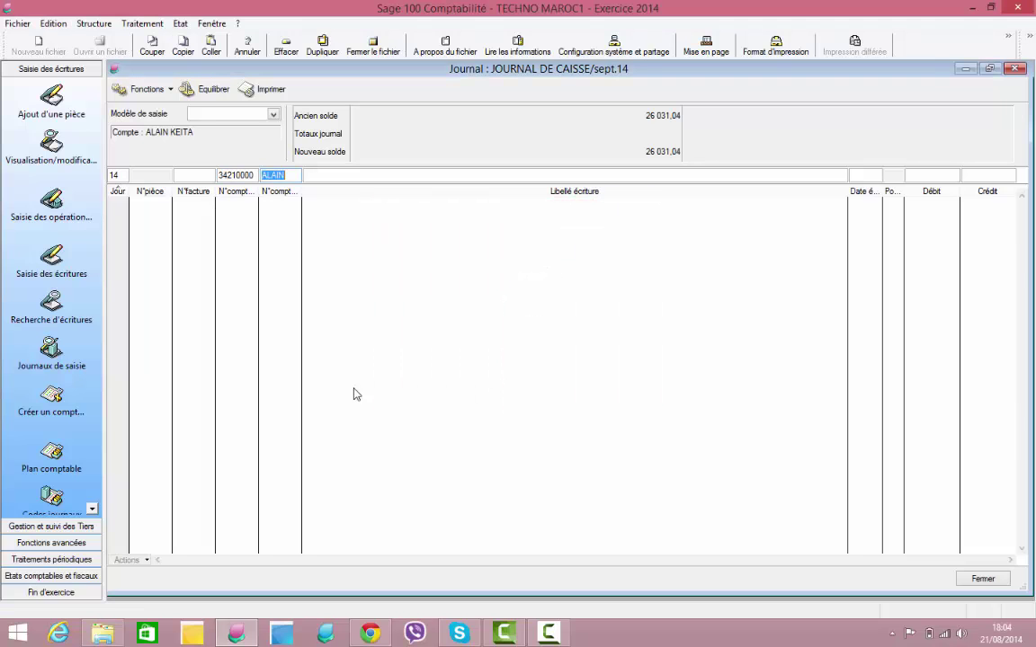
type("BUR")
key("Tab")
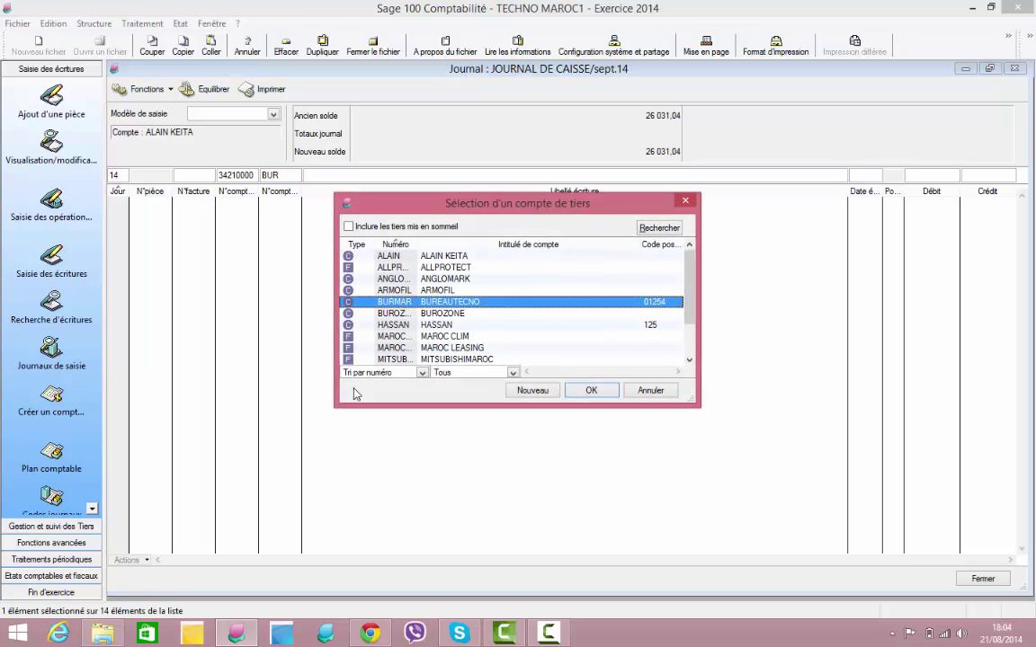
key("Down")
key("Return")
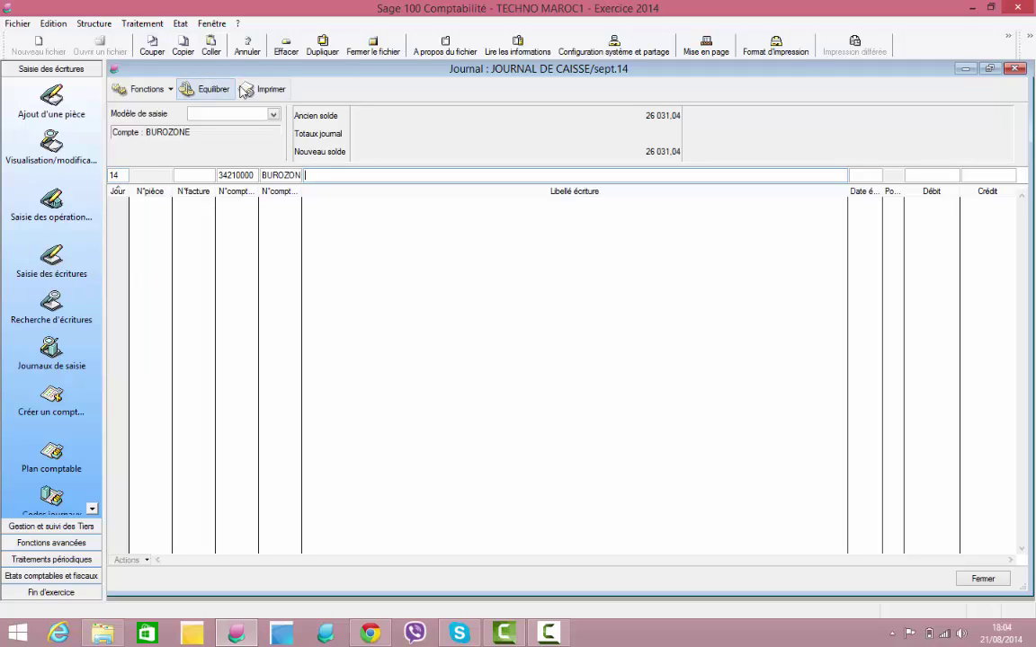
Step: Insert the predefined label beginning with REGL FACT and replace the client name at its end with BUROZONE
left_click(161, 90)
left_click(150, 142)
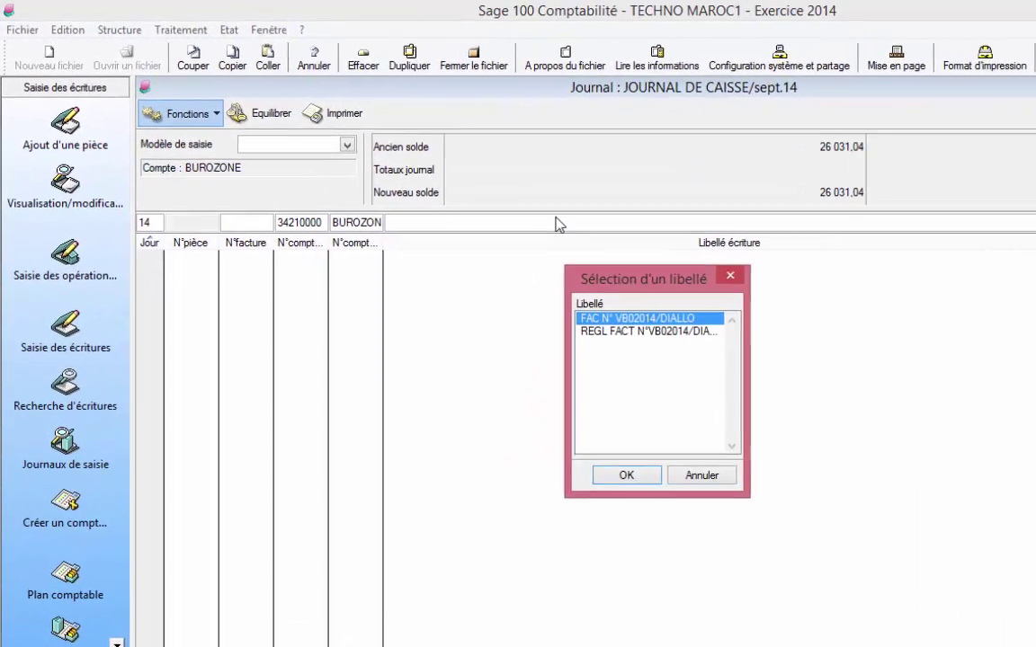
double_click(585, 332)
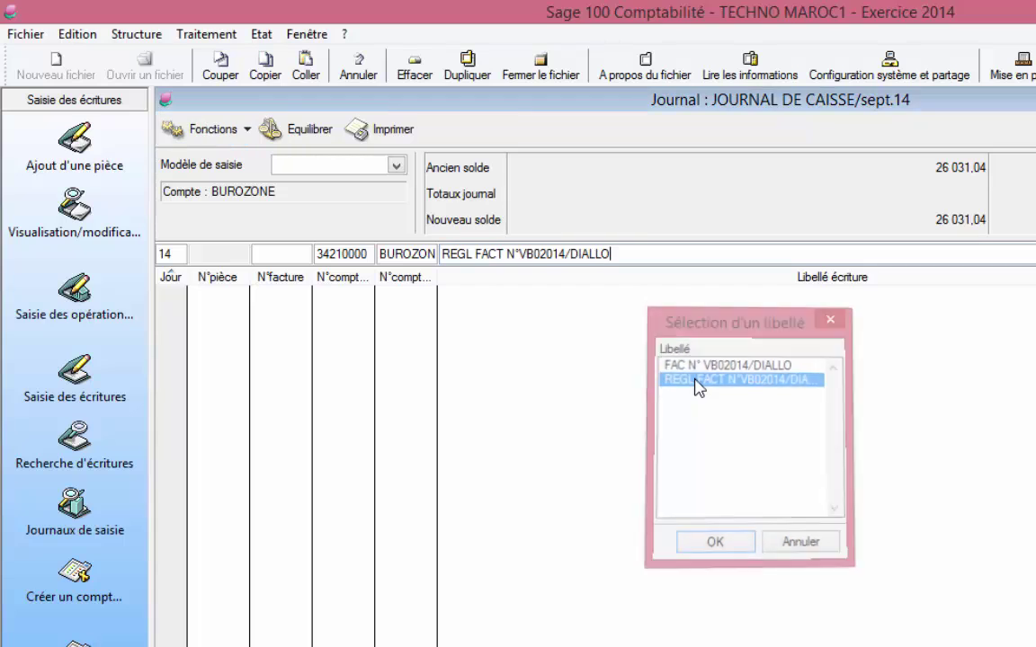
key("BackSpace")
key("BackSpace")
key("BackSpace")
key("BackSpace")
key("BackSpace")
key("BackSpace")
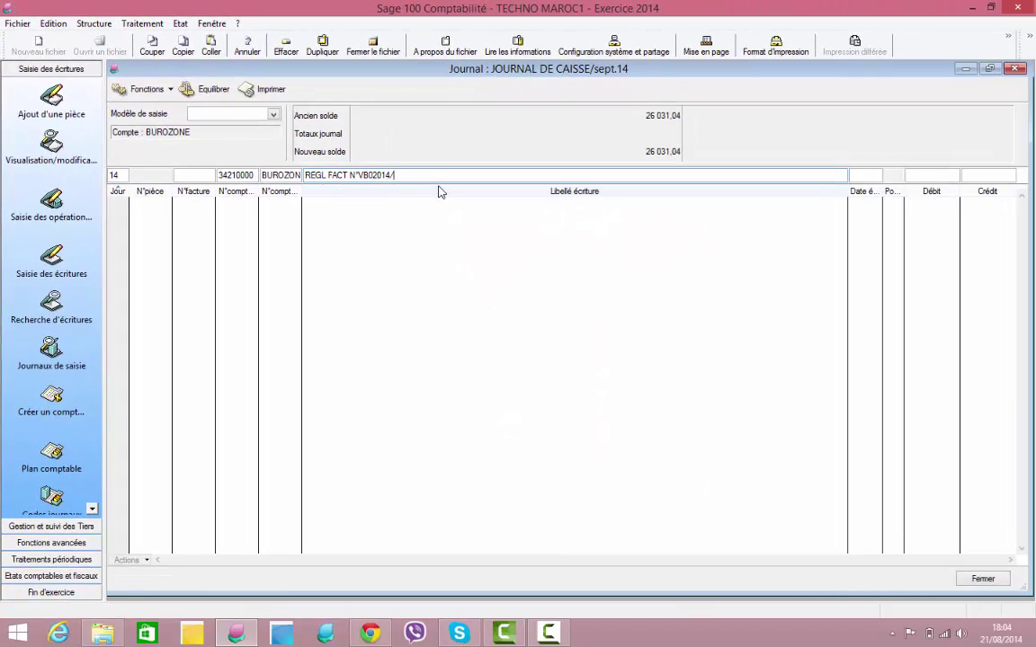
type("BUROZONE")
key("Tab")
key("Tab")
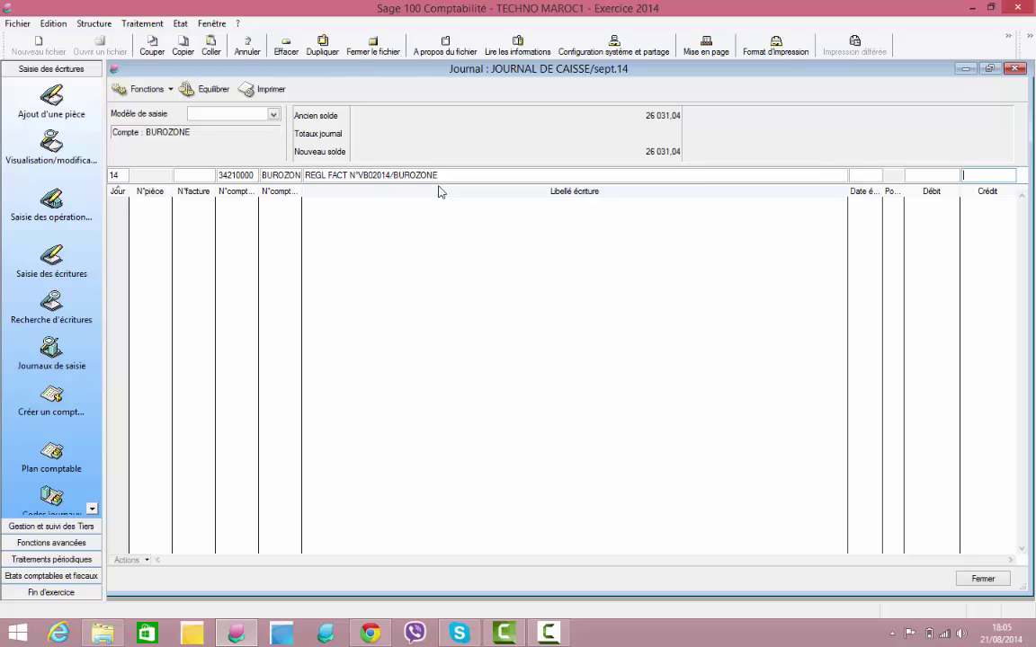
Step: Credit 4950 to the BUROZONE settlement line and record it in the cash journal
type("4")
type("9")
type("50")
key("Return")
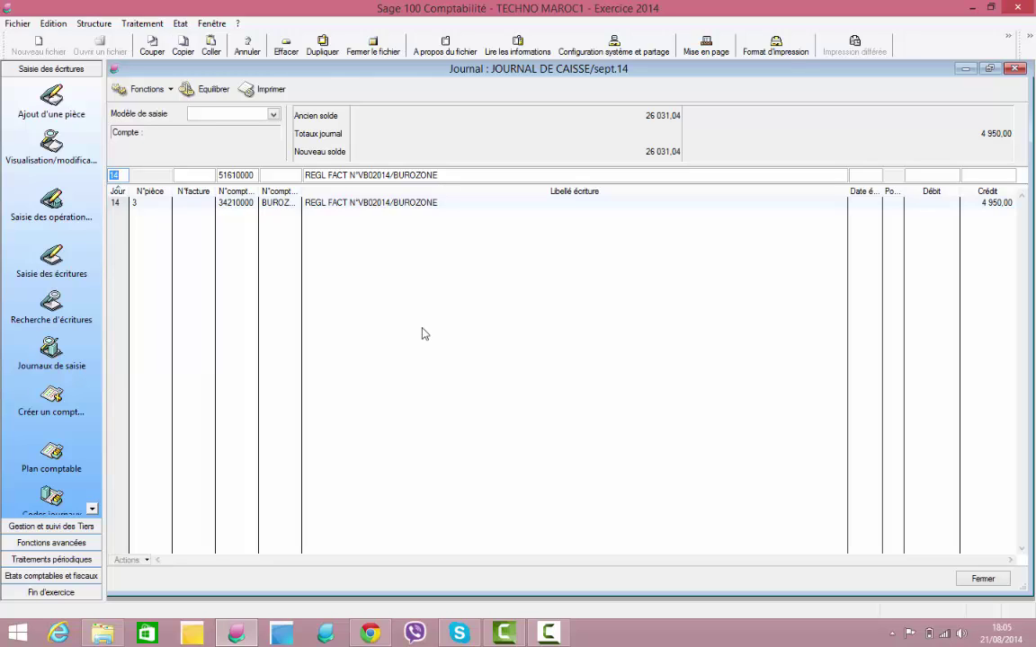
Step: Record the balancing line on cash account 51610000 with a 4950 debit, and close the cash journal and the journal list
key("Tab")
key("Tab")
key("Tab")
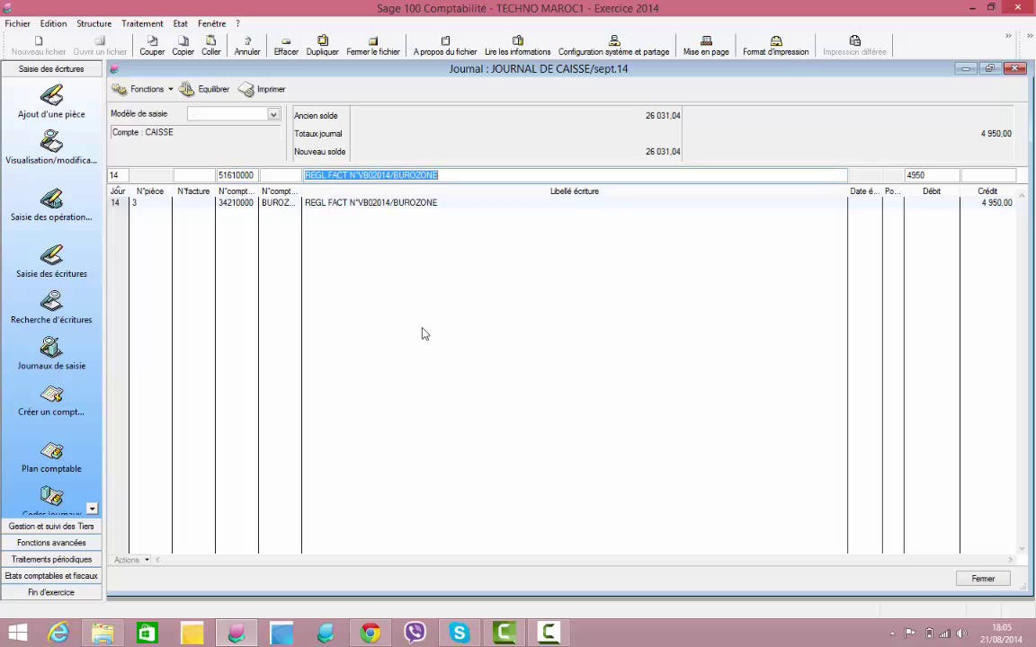
key("Return")
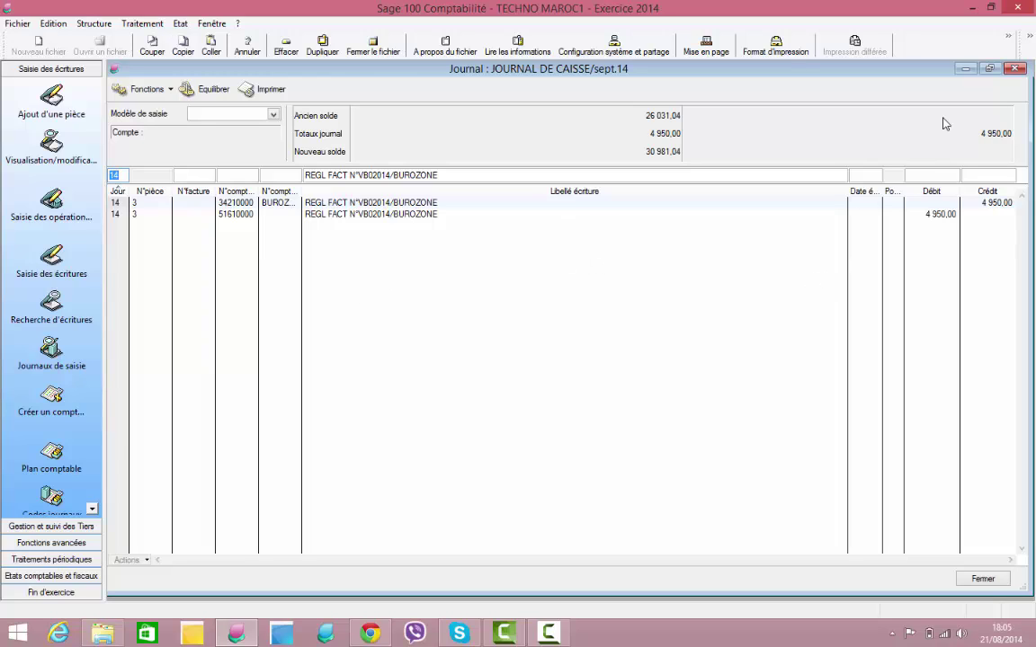
left_click(1016, 70)
left_click(1016, 70)
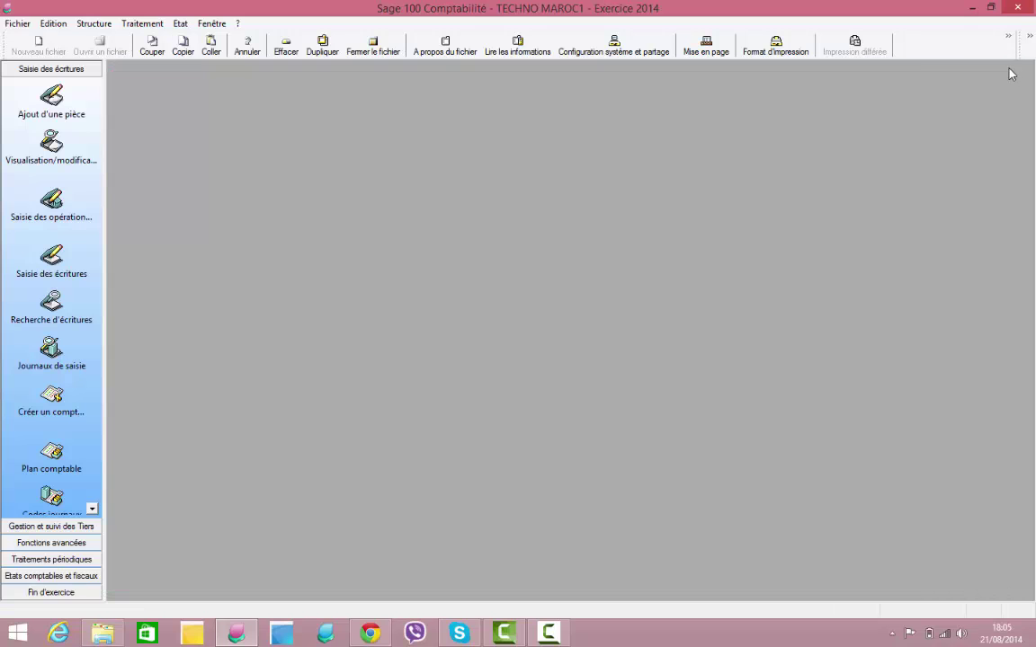
Step: Open the third-party inquiry (Interrogation tiers) for the BUROZONE account and enlarge its window
left_click(139, 27)
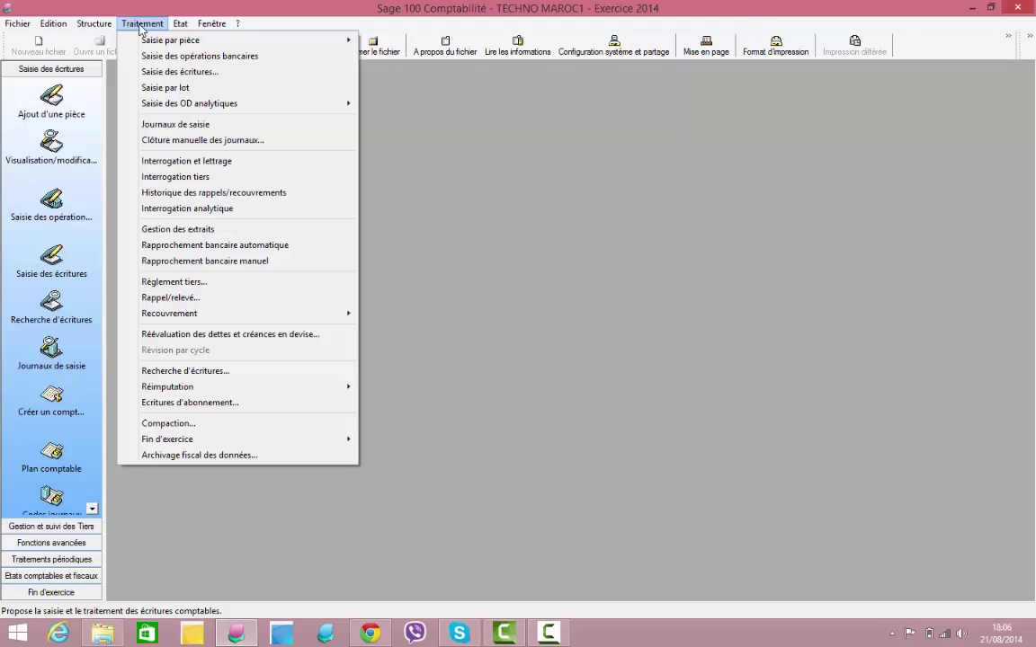
left_click(190, 176)
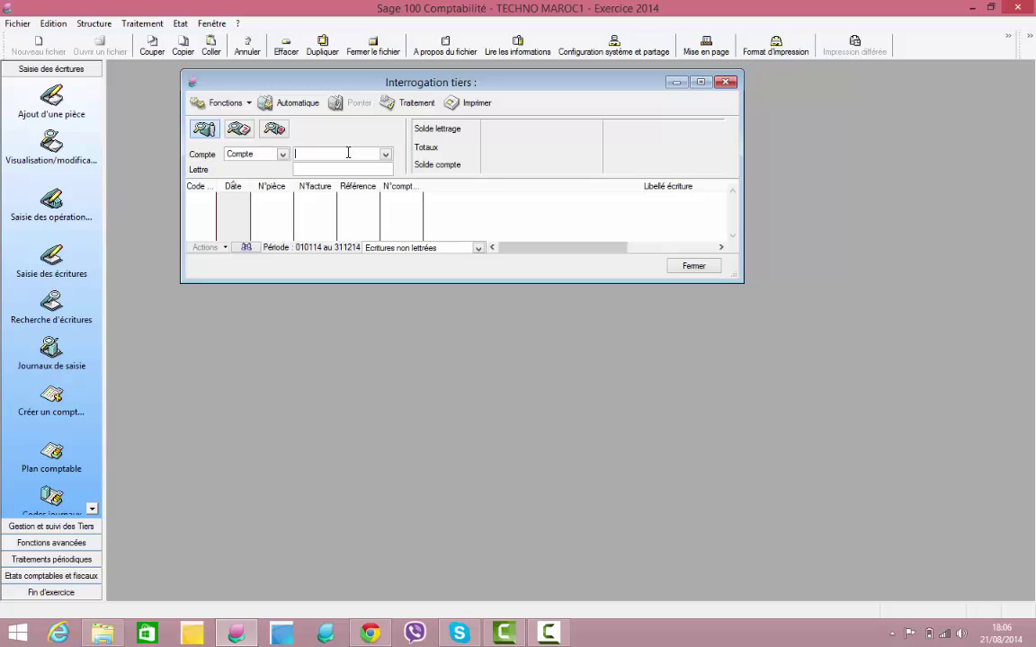
type("BURO")
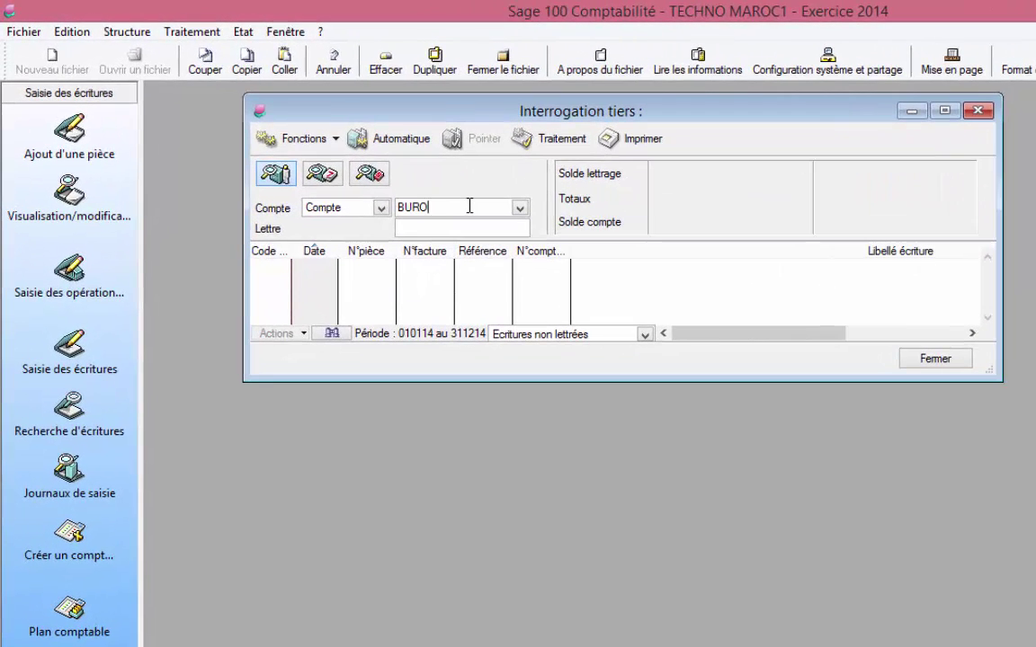
type("ZONE")
key("Tab")
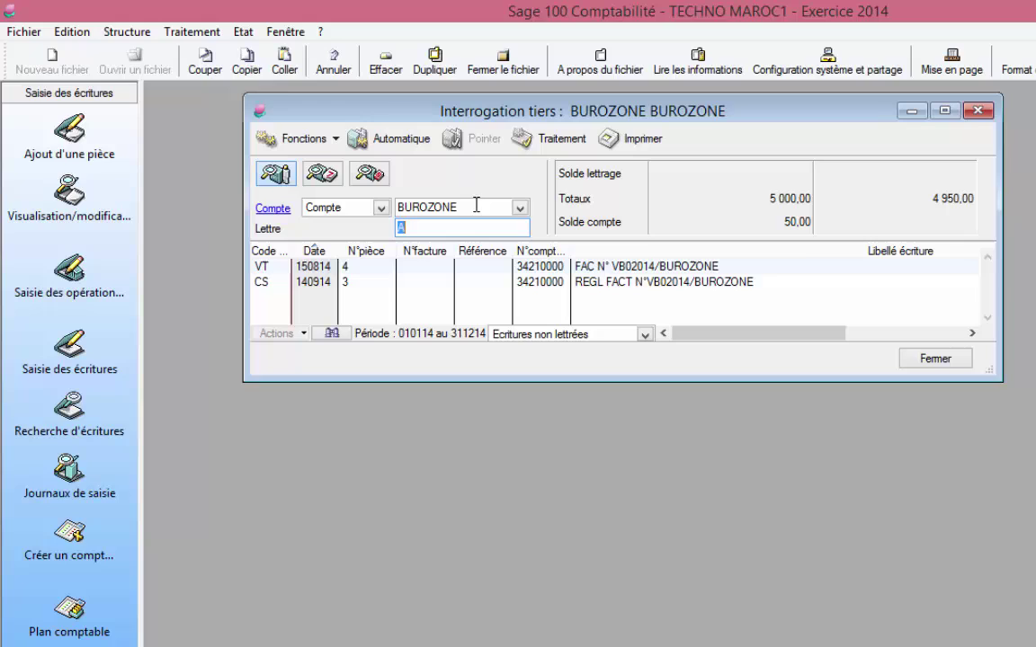
left_click(946, 110)
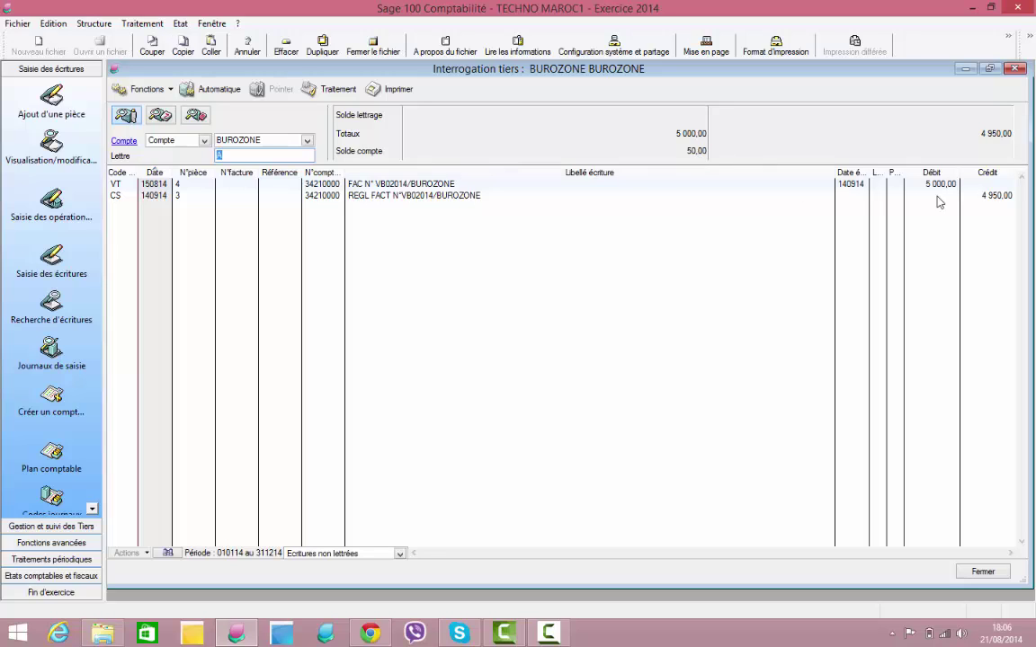
Step: Select both the BUROZONE invoice entry of 5000 and its settlement entry of 4950 in the inquiry list
left_click(989, 195)
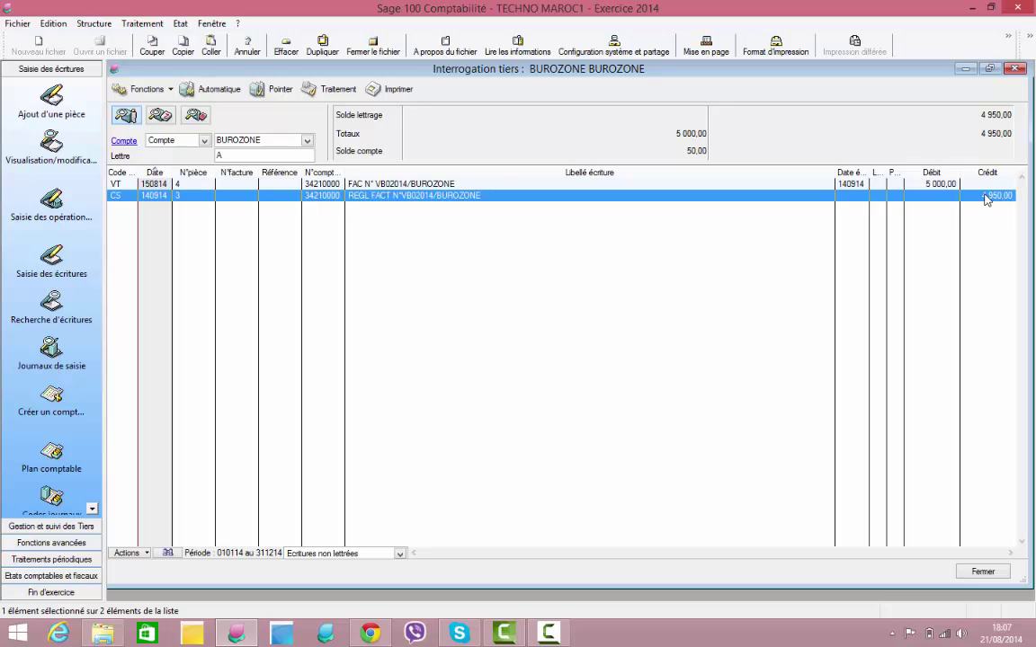
left_click(932, 172)
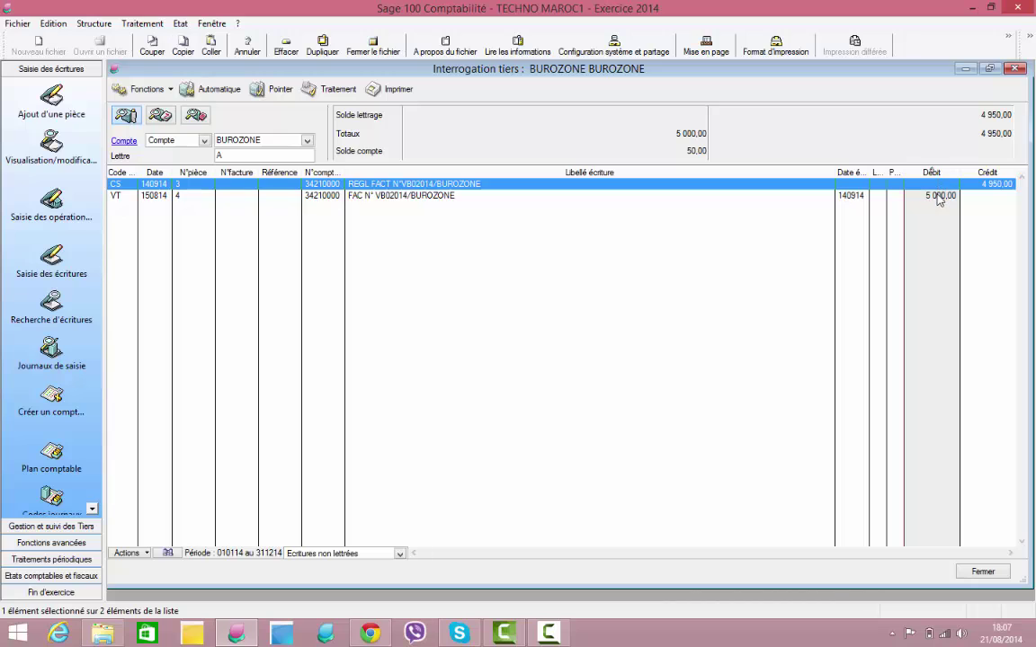
left_click(939, 196)
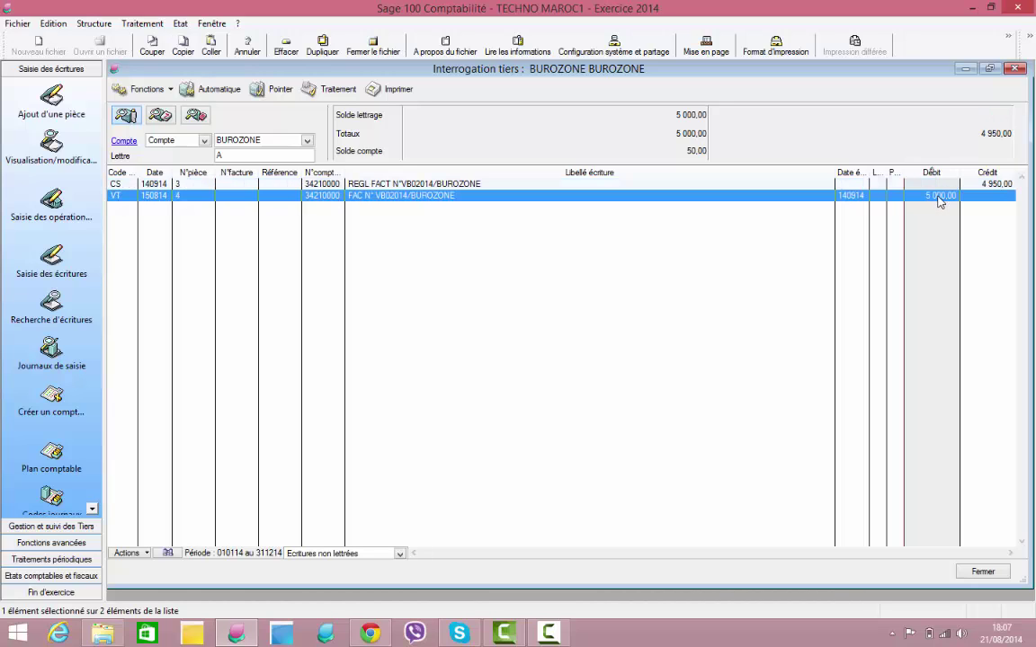
left_click(987, 185, "ctrl")
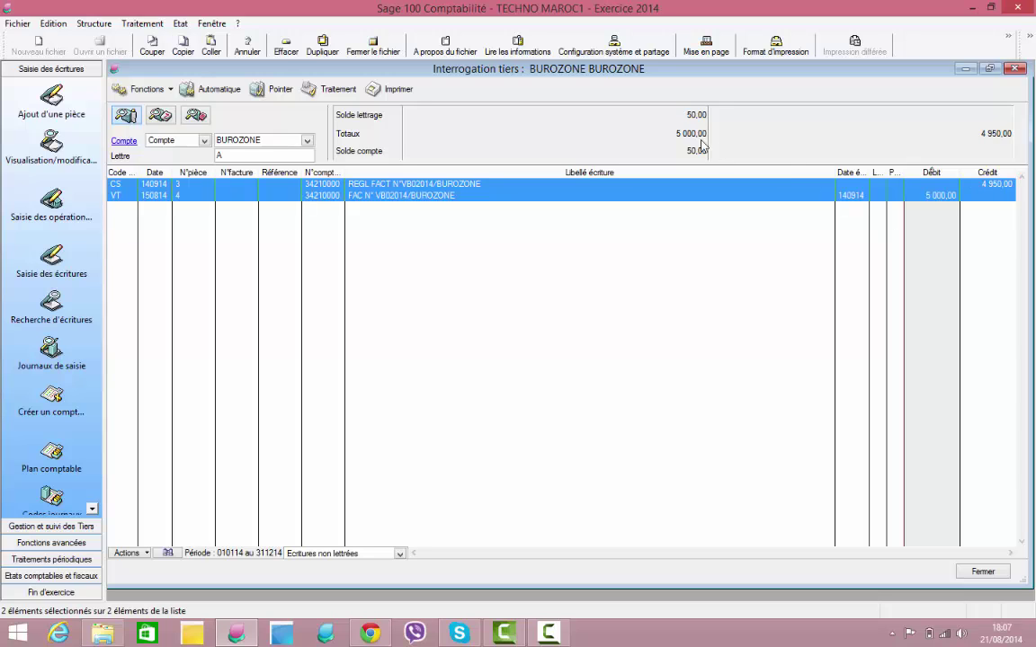
Step: Match the two selected BUROZONE entries, accept a balancing entry in journal OD with the CHARGE/AJUSTEMENT CREANCE model, and close the third-party inquiry
left_click(275, 89)
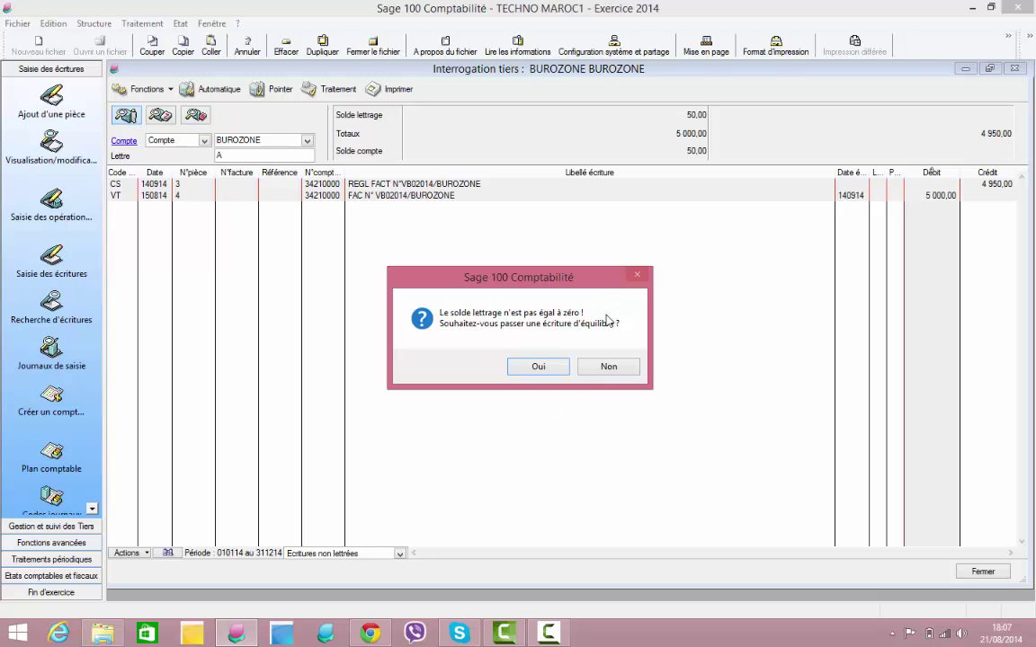
left_click_drag(539, 276, 534, 226)
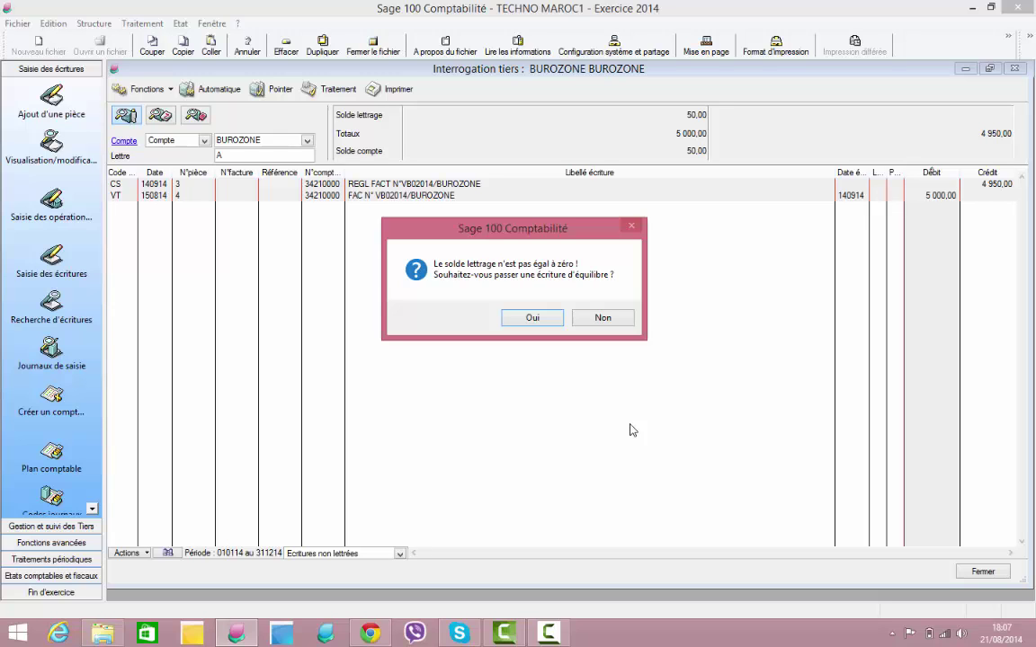
left_click(545, 324)
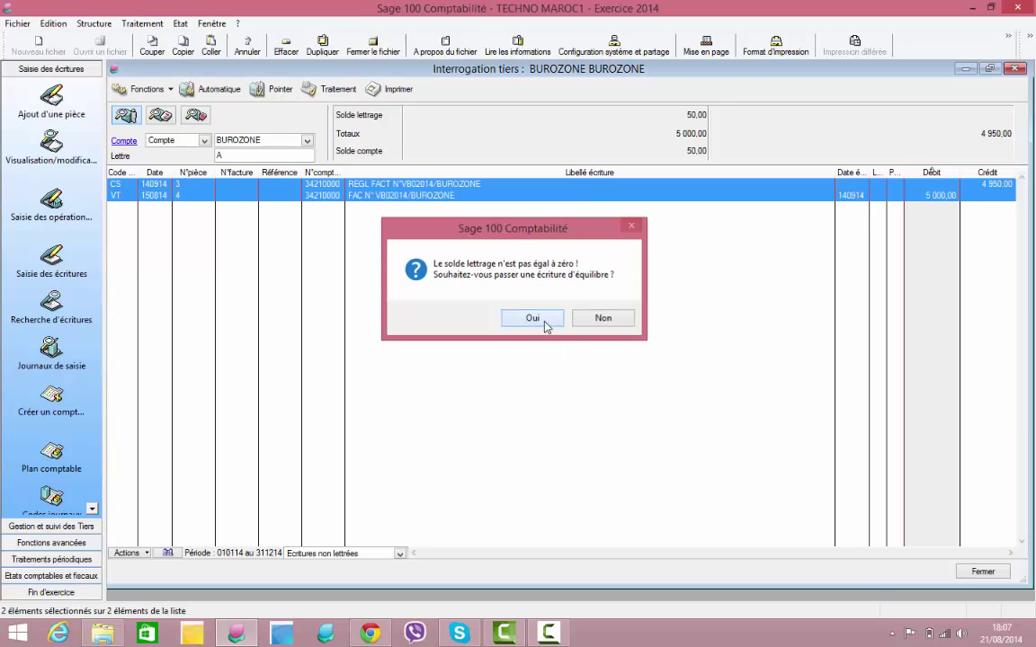
left_click_drag(566, 263, 563, 234)
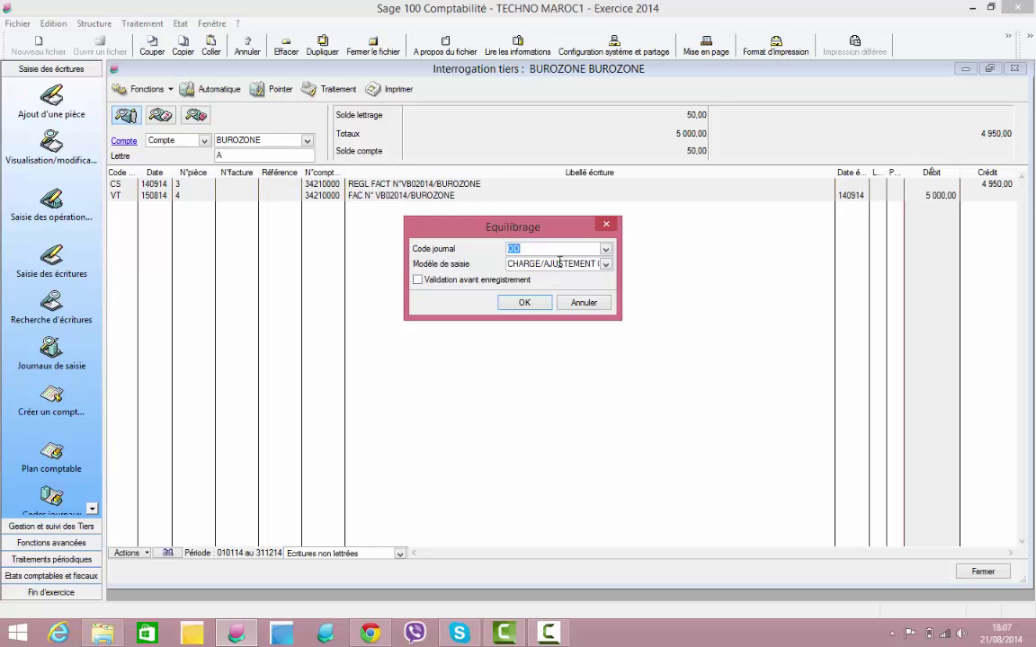
left_click(538, 305)
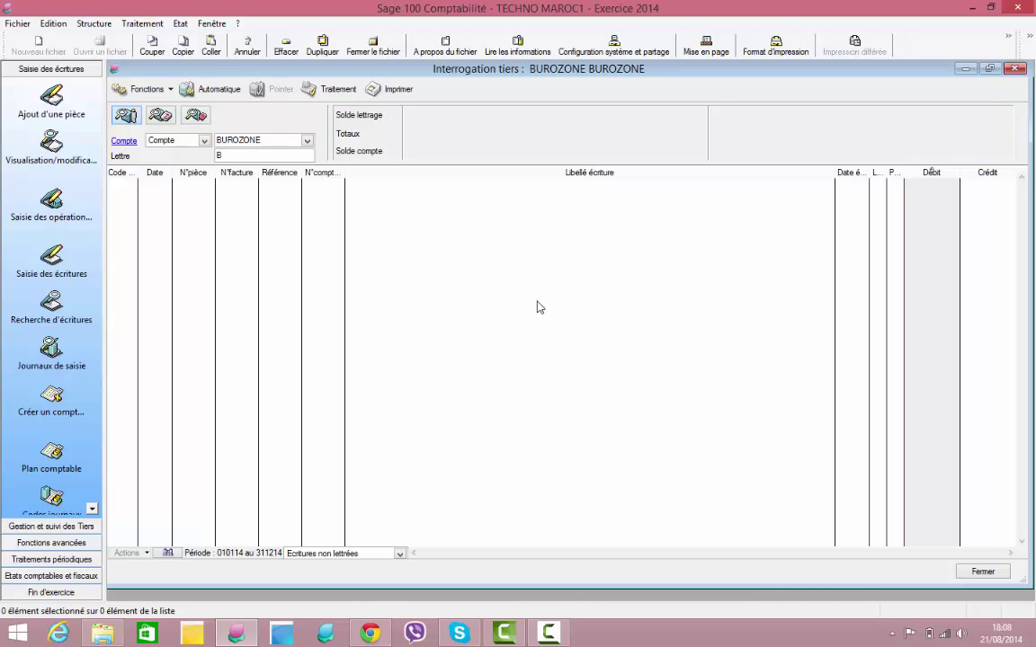
left_click(1013, 69)
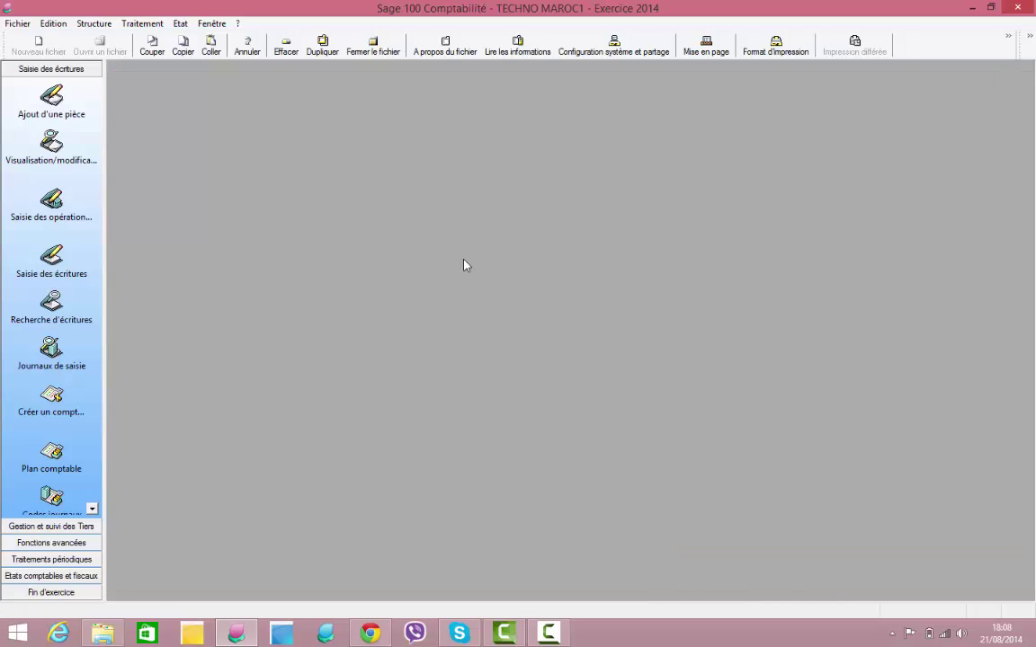
Step: Examine the adjustment entry in the August 2014 OD (miscellaneous operations) journal, and close the journal and the journal list
left_click(51, 348)
left_click(434, 114)
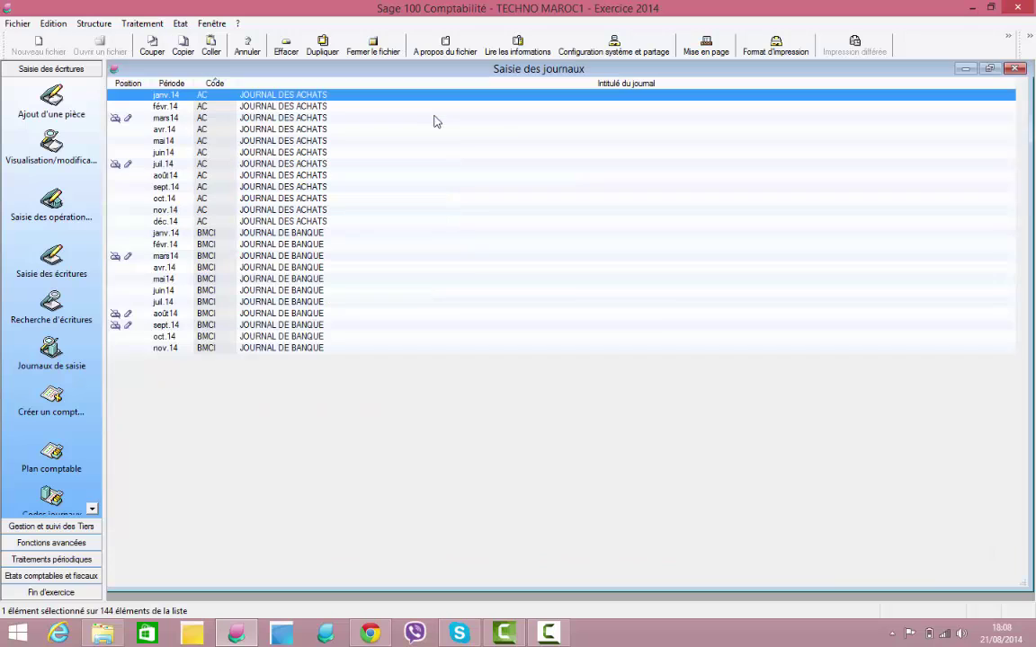
left_click_drag(1021, 209, 1021, 371)
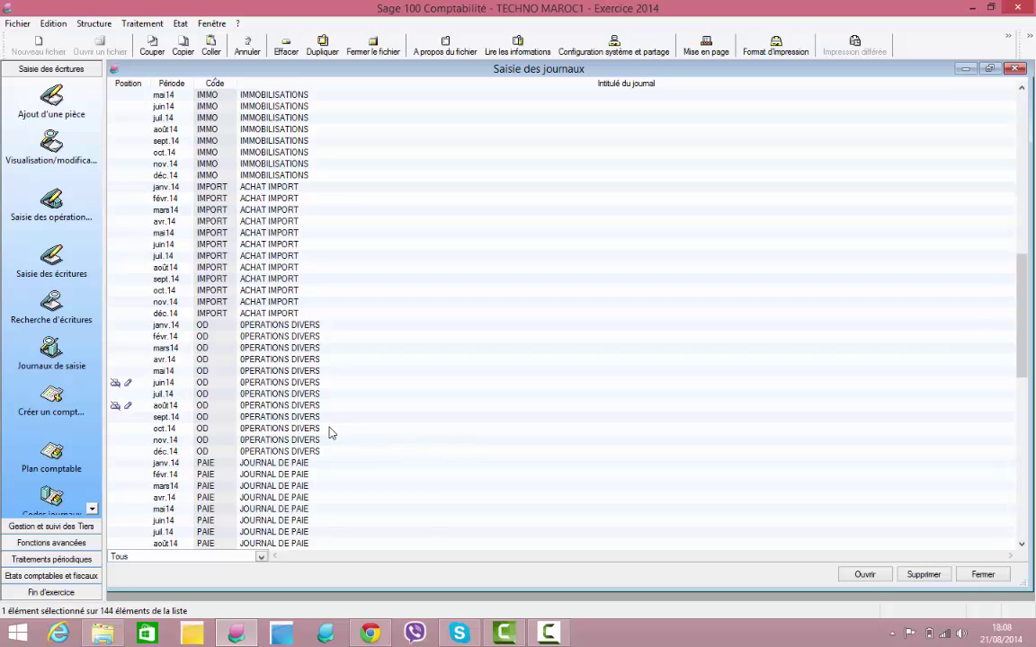
double_click(170, 407)
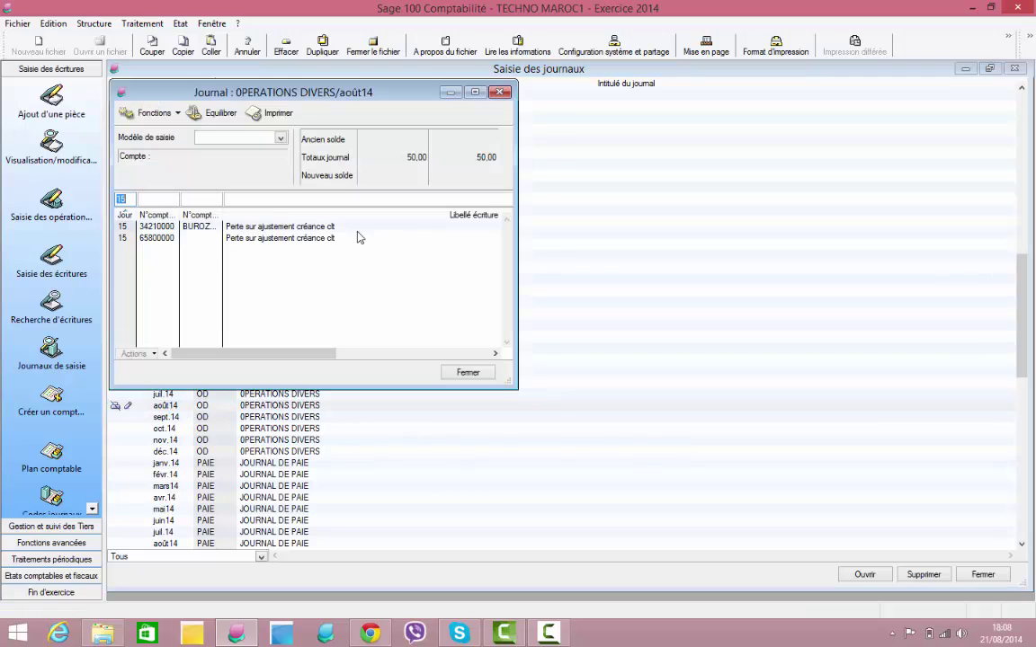
left_click(474, 92)
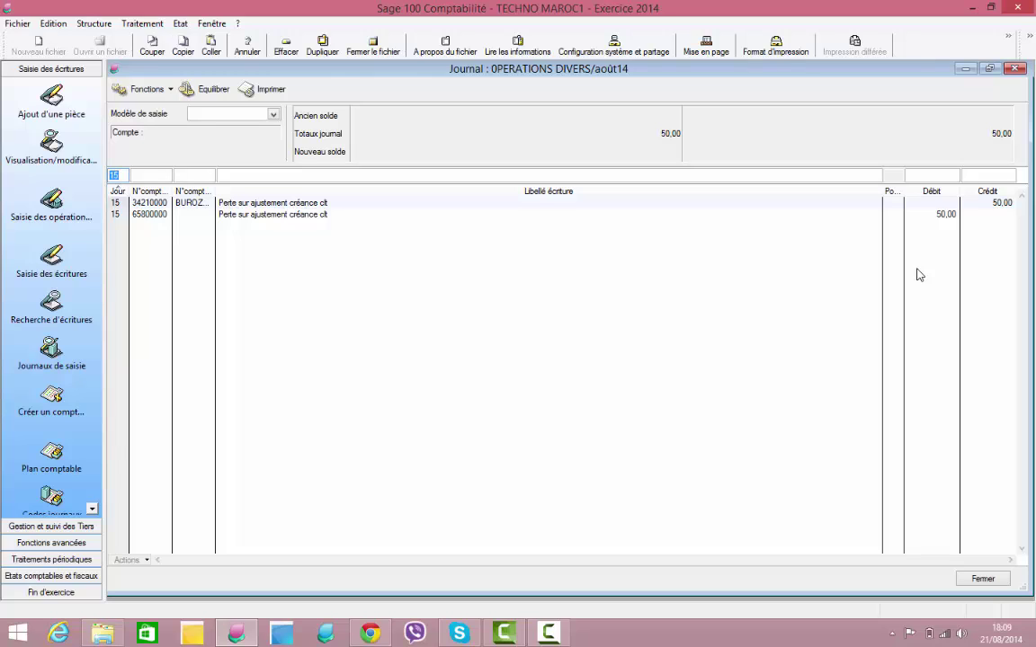
left_click(1016, 69)
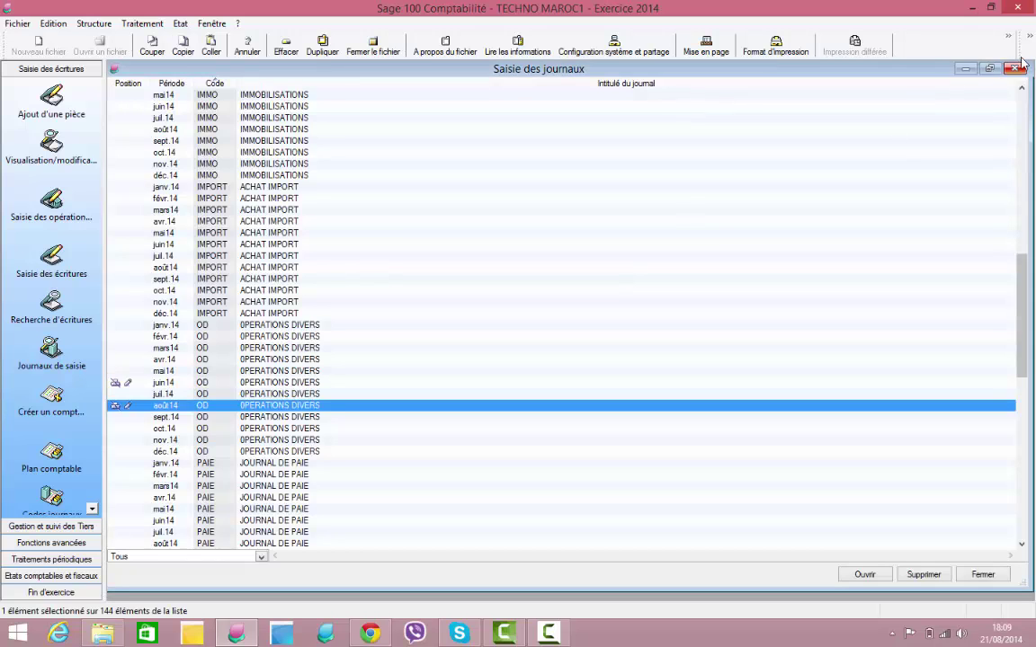
left_click(1016, 69)
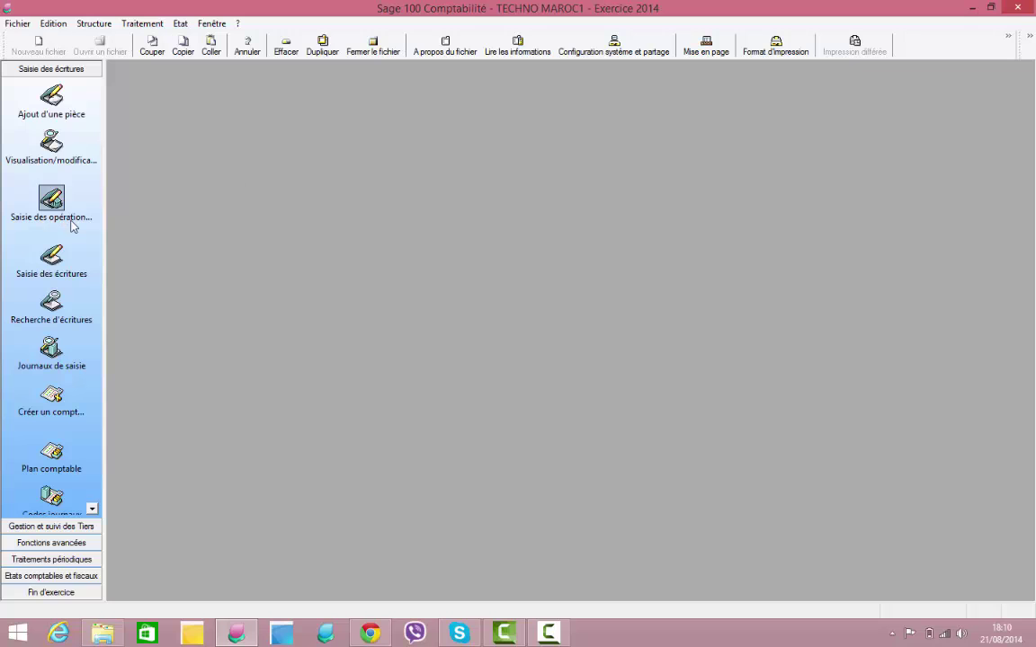
Step: Open the March 2014 OD (miscellaneous operations) journal and enlarge its window
left_click(52, 350)
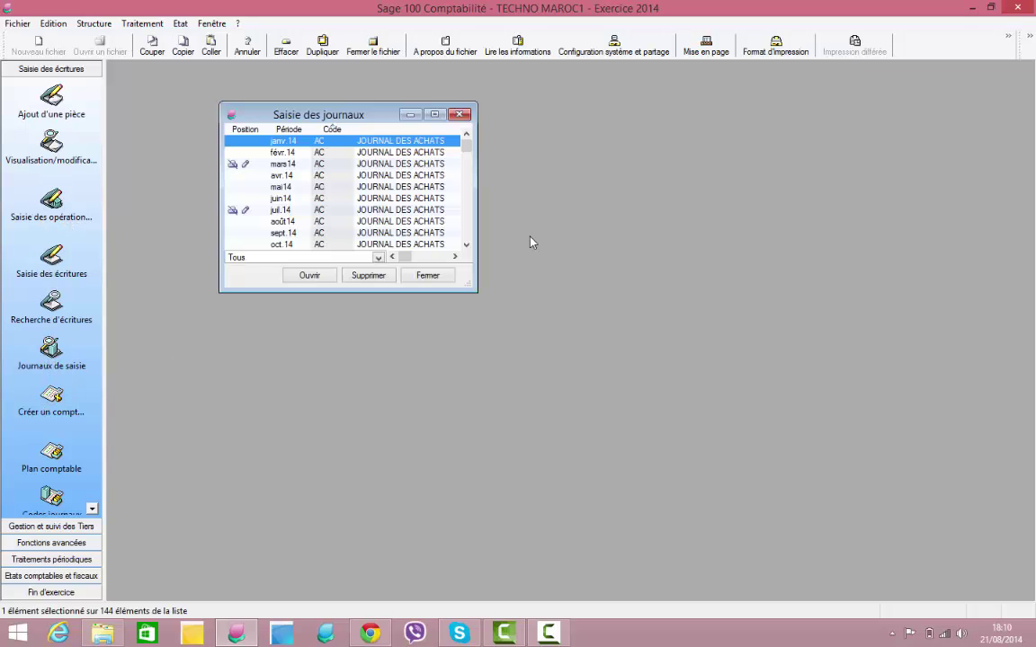
left_click(438, 115)
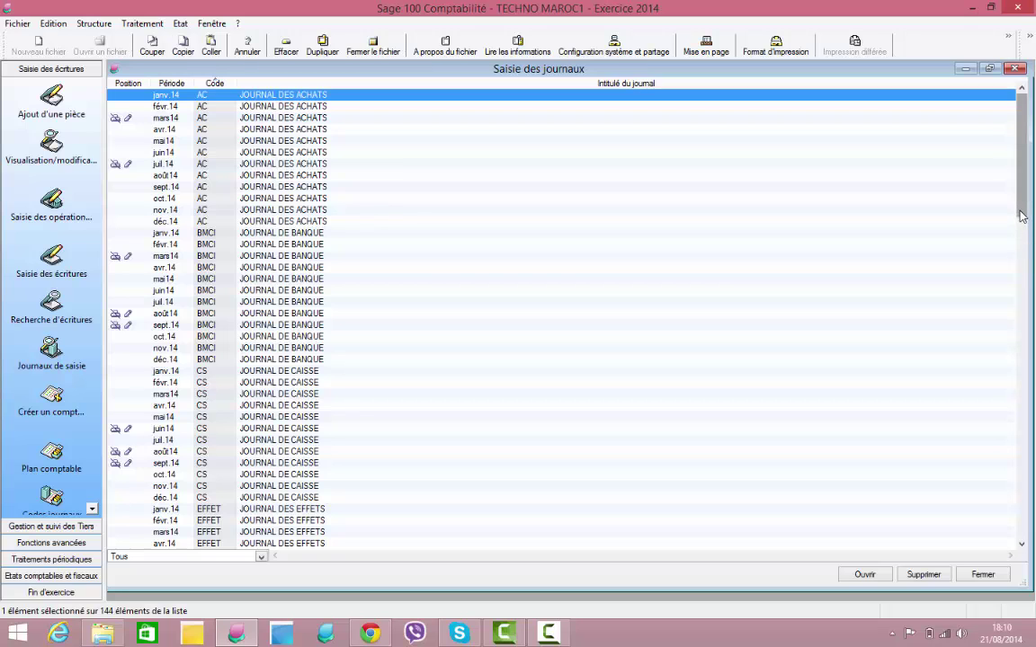
left_click_drag(1021, 215, 1022, 385)
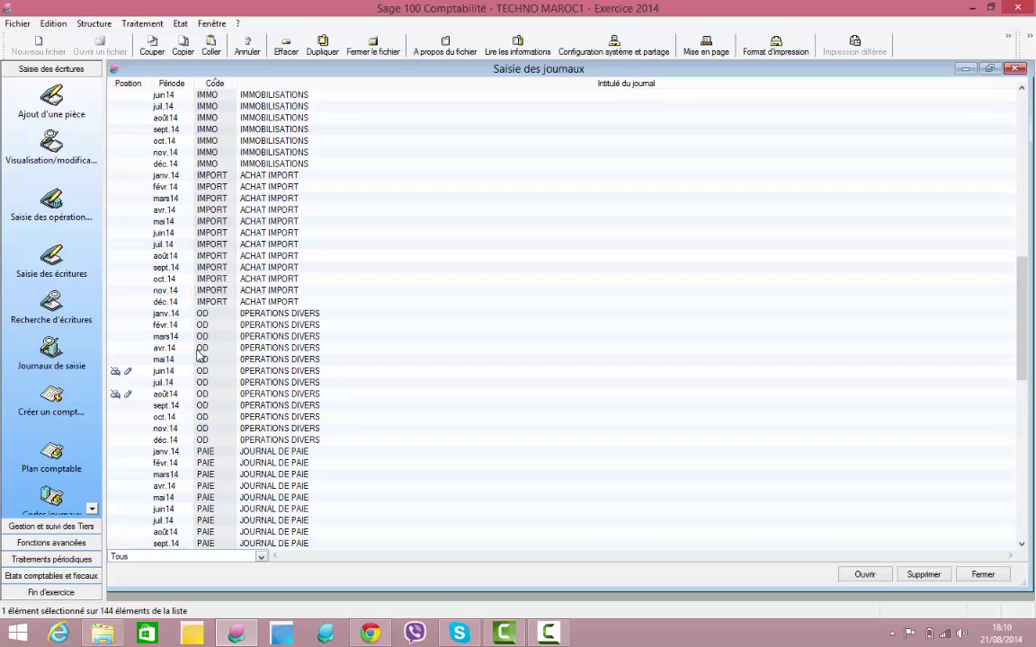
left_click(180, 336)
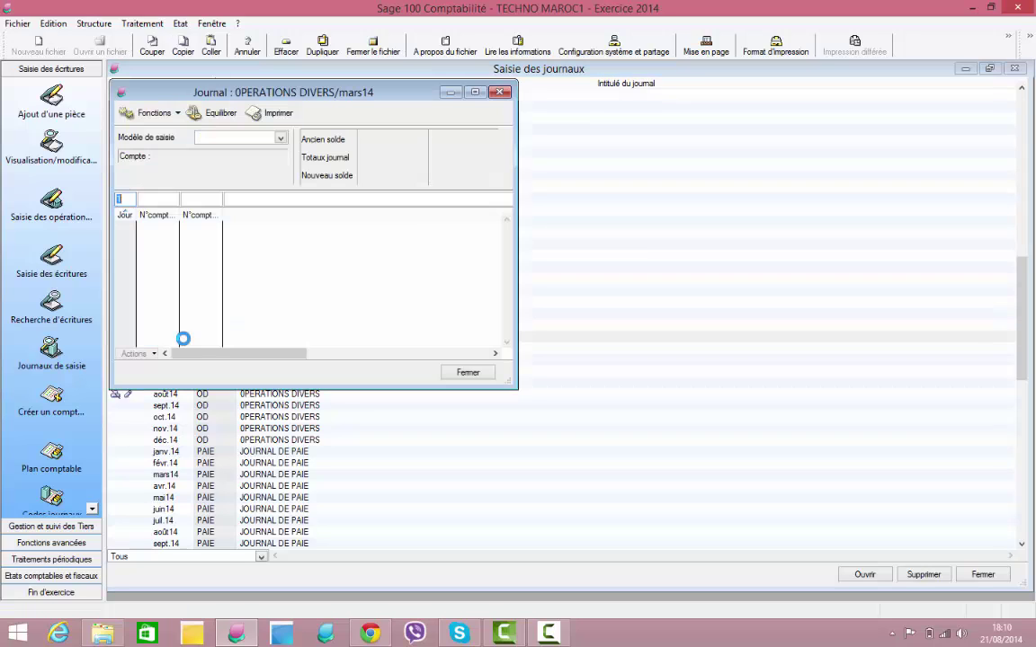
left_click(475, 92)
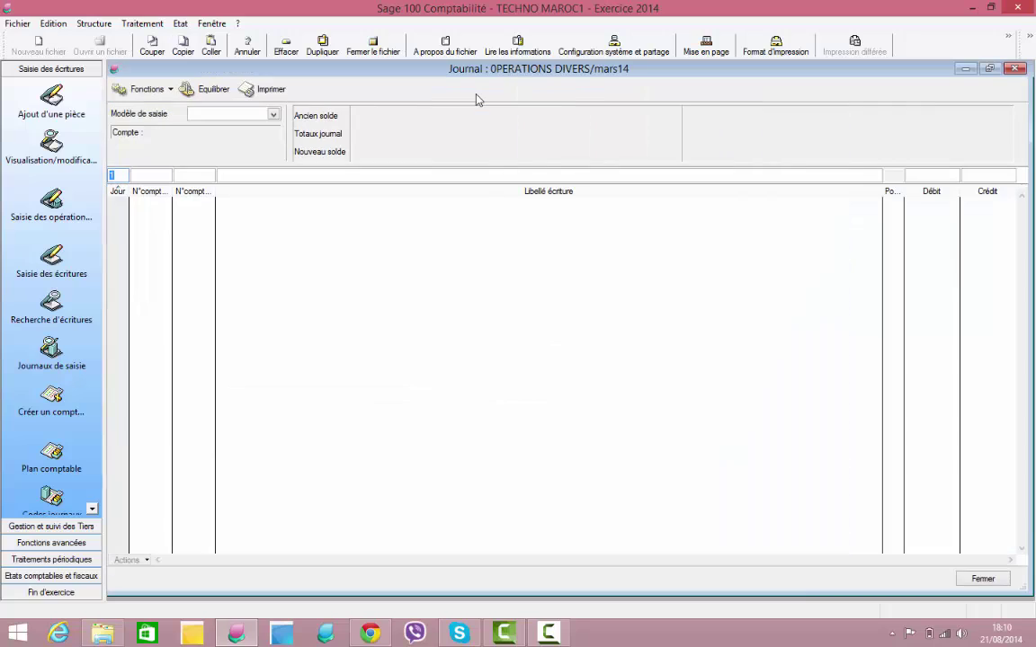
Step: Record the monthly salary entries for day 30 in the March journal using the SALAIRE MENSUEL entry model
type("30")
key("Tab")
left_click(273, 115)
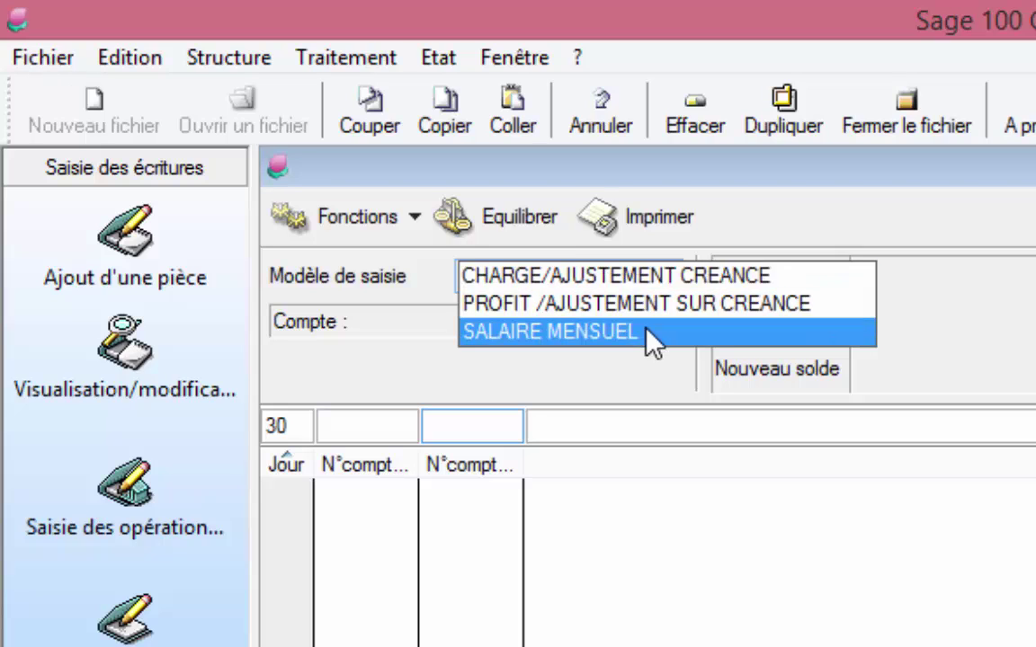
left_click(646, 331)
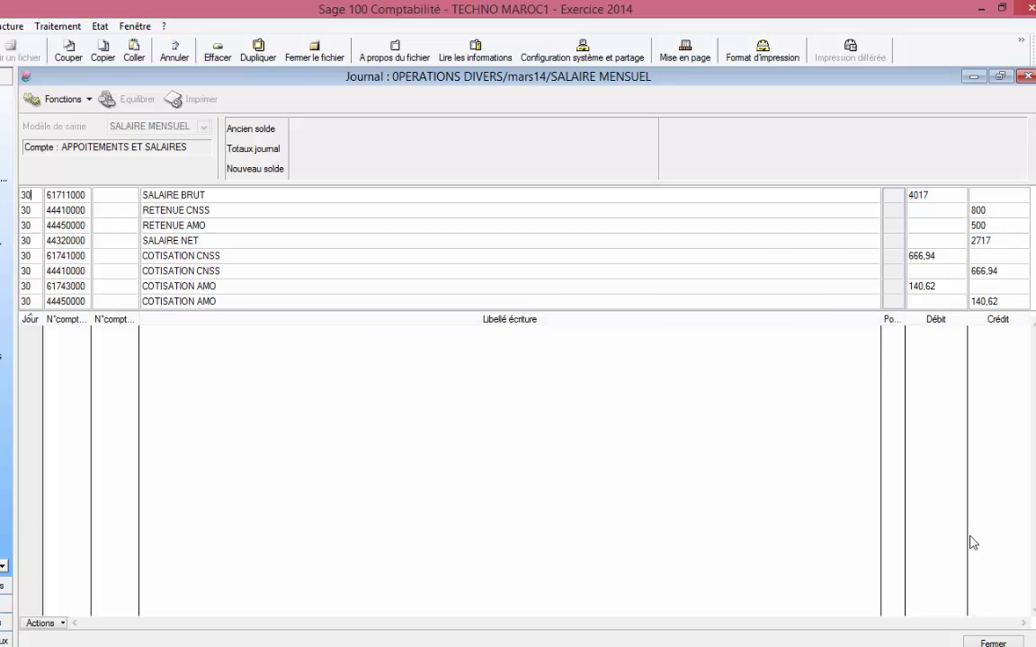
left_click(996, 615)
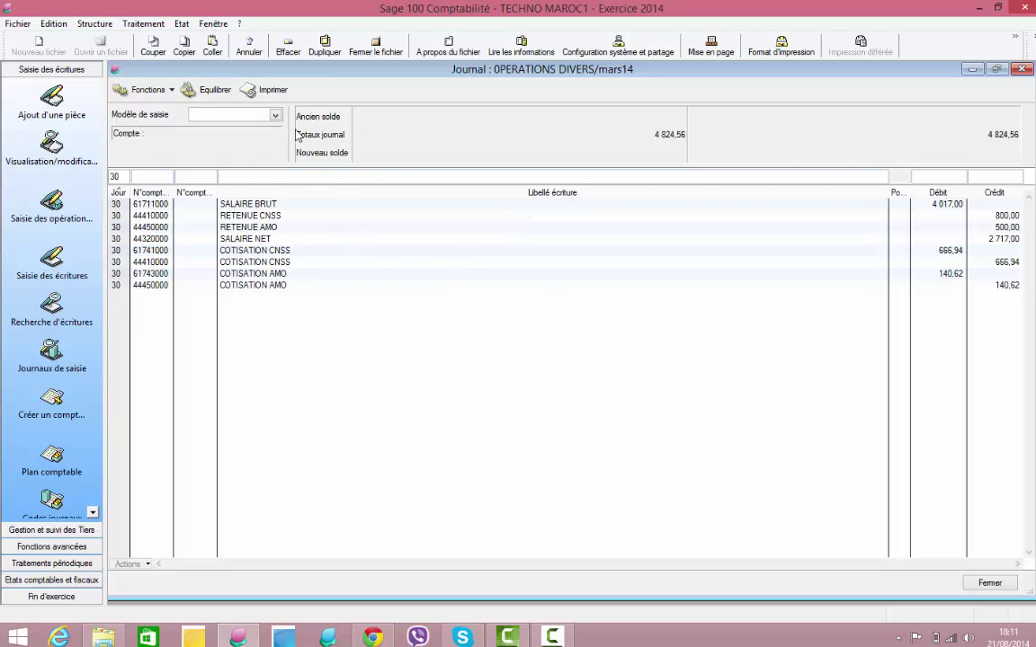
Step: Preview the printed entry draft (Brouillard de saisie) of the OD journal for 010314 to 310314, and close the preview
left_click(268, 91)
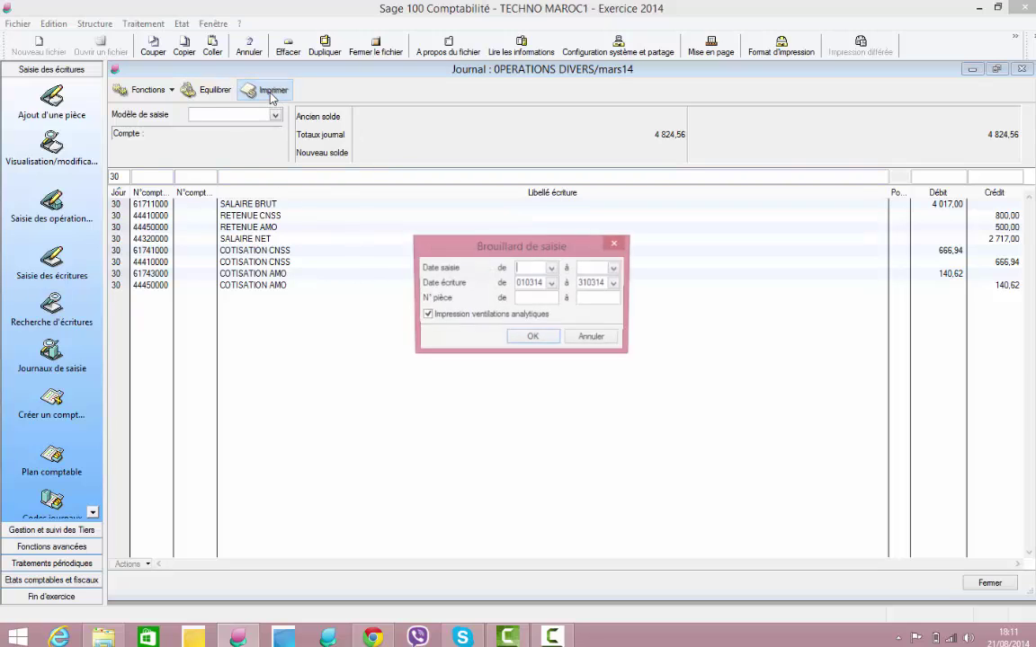
left_click(531, 338)
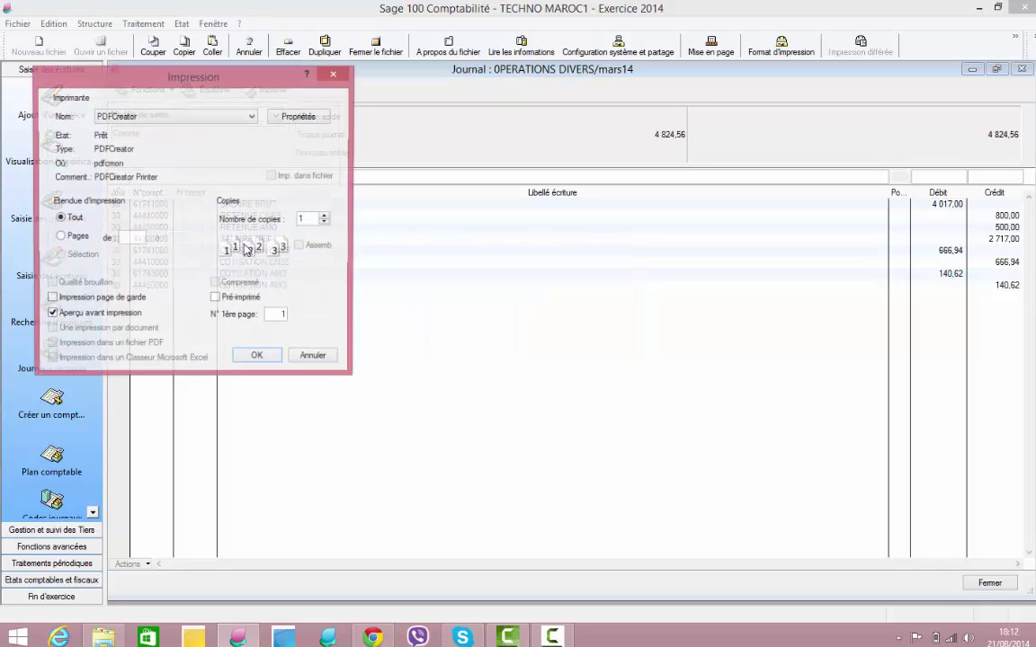
left_click(256, 357)
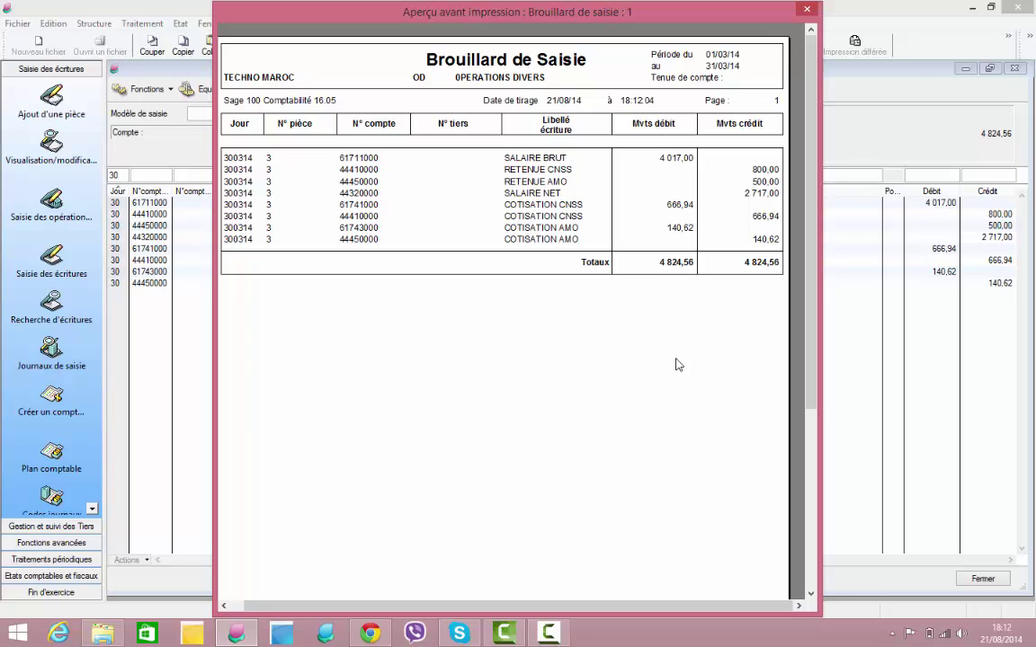
left_click(806, 10)
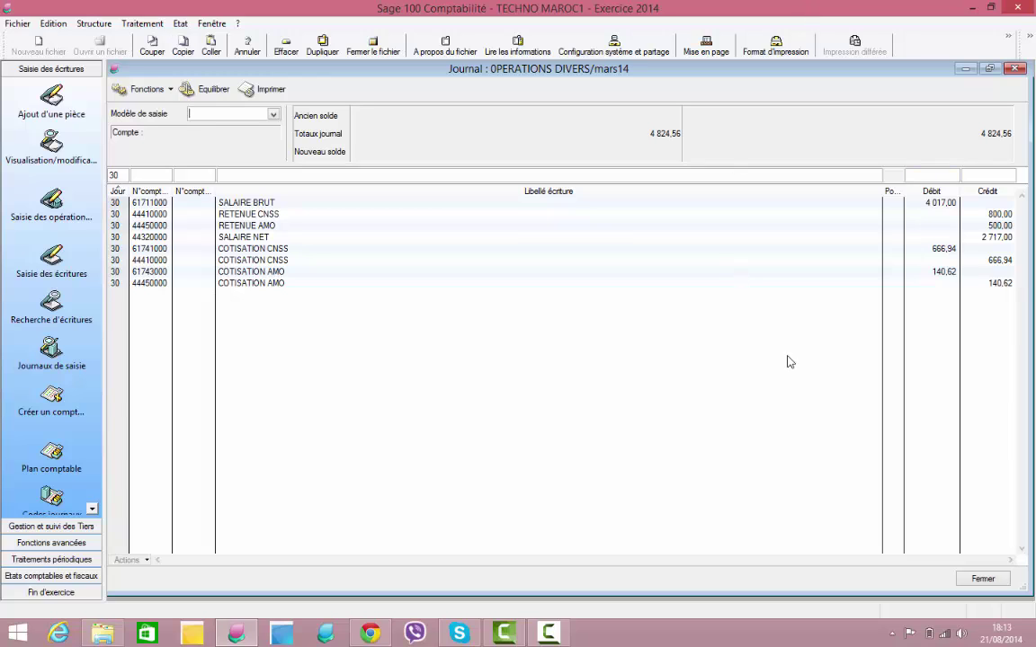